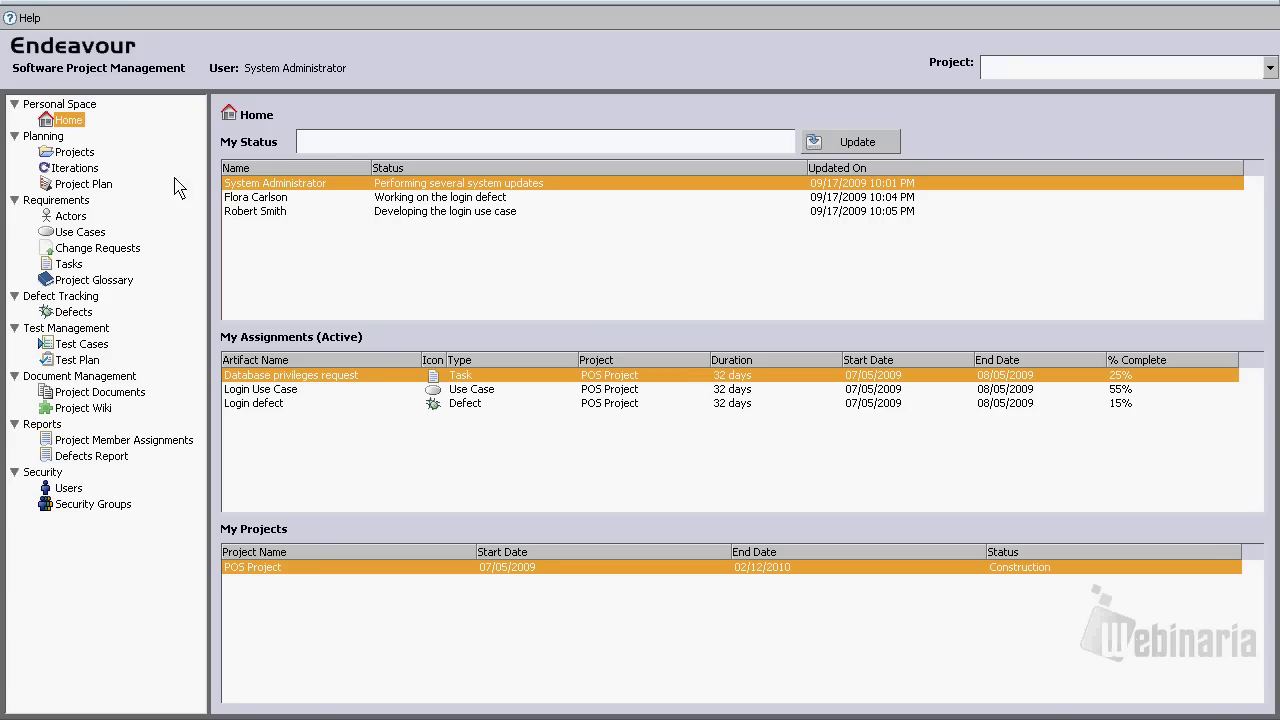
Start a new project named Medical System with the description "Medical System"
click(84, 162)
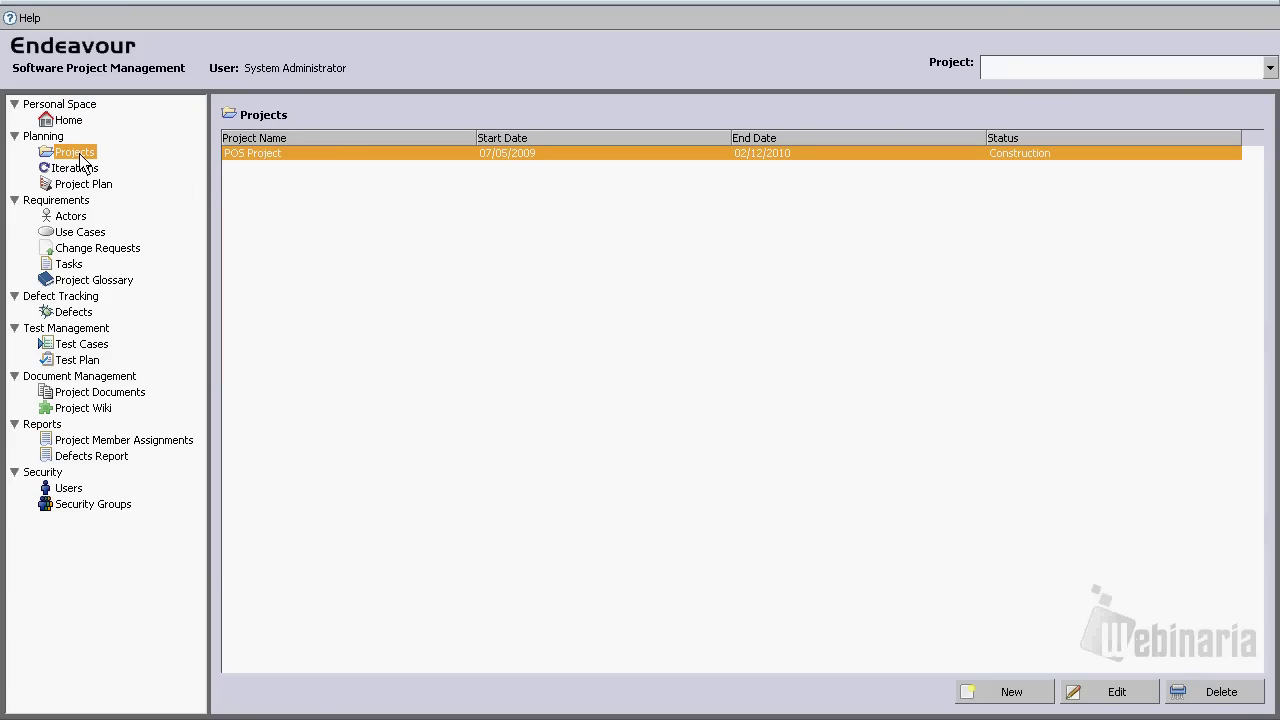
click(1006, 696)
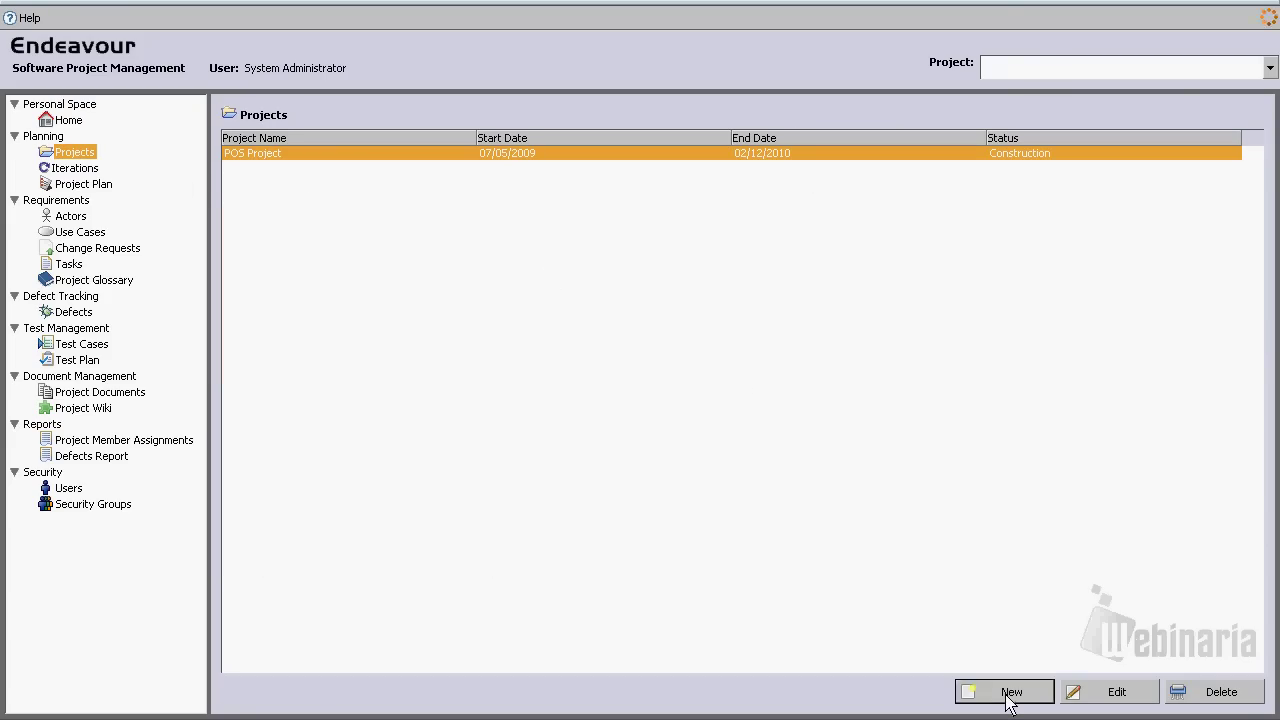
click(572, 193)
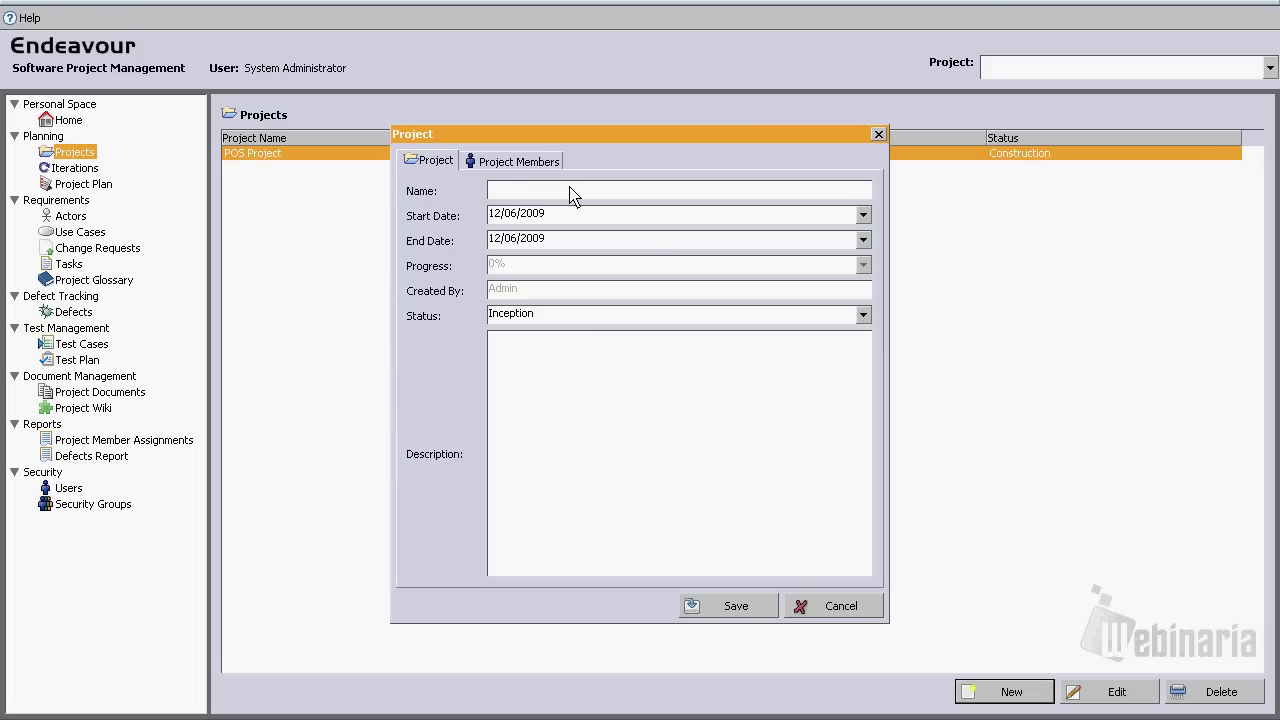
text(Medical SystemMedical System)
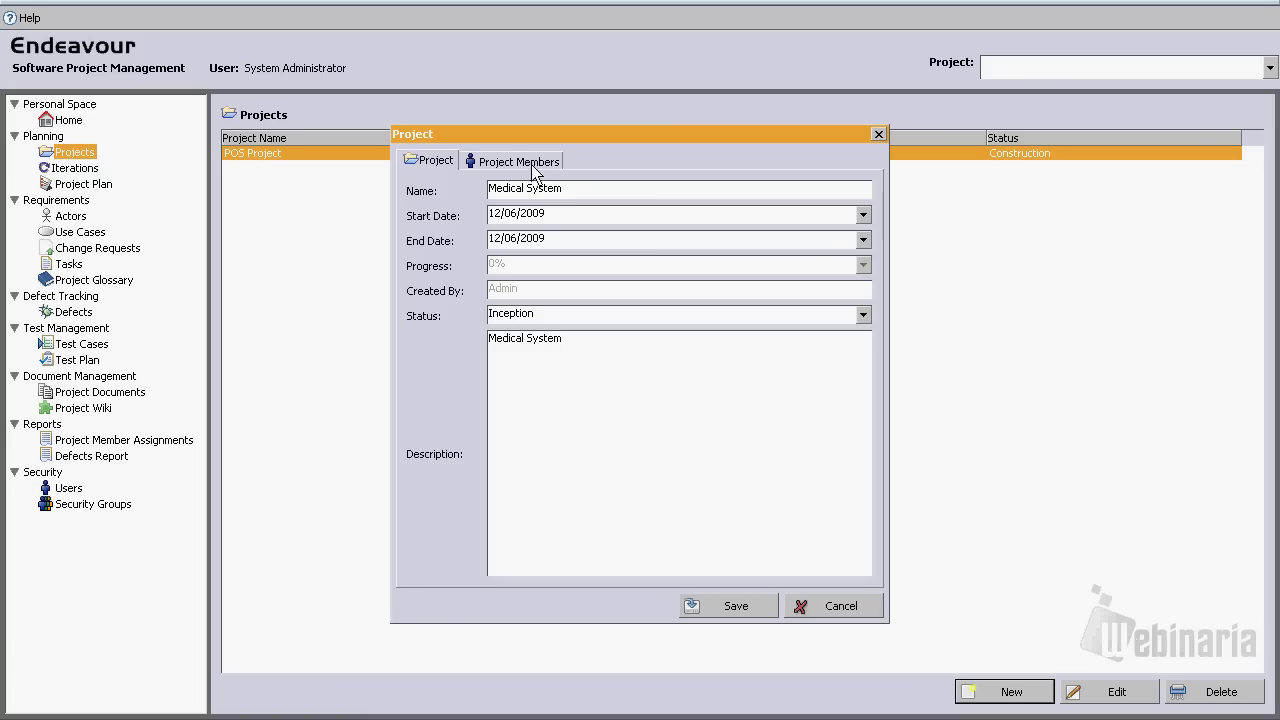
Set the project's end date to 12/06/2010
click(863, 241)
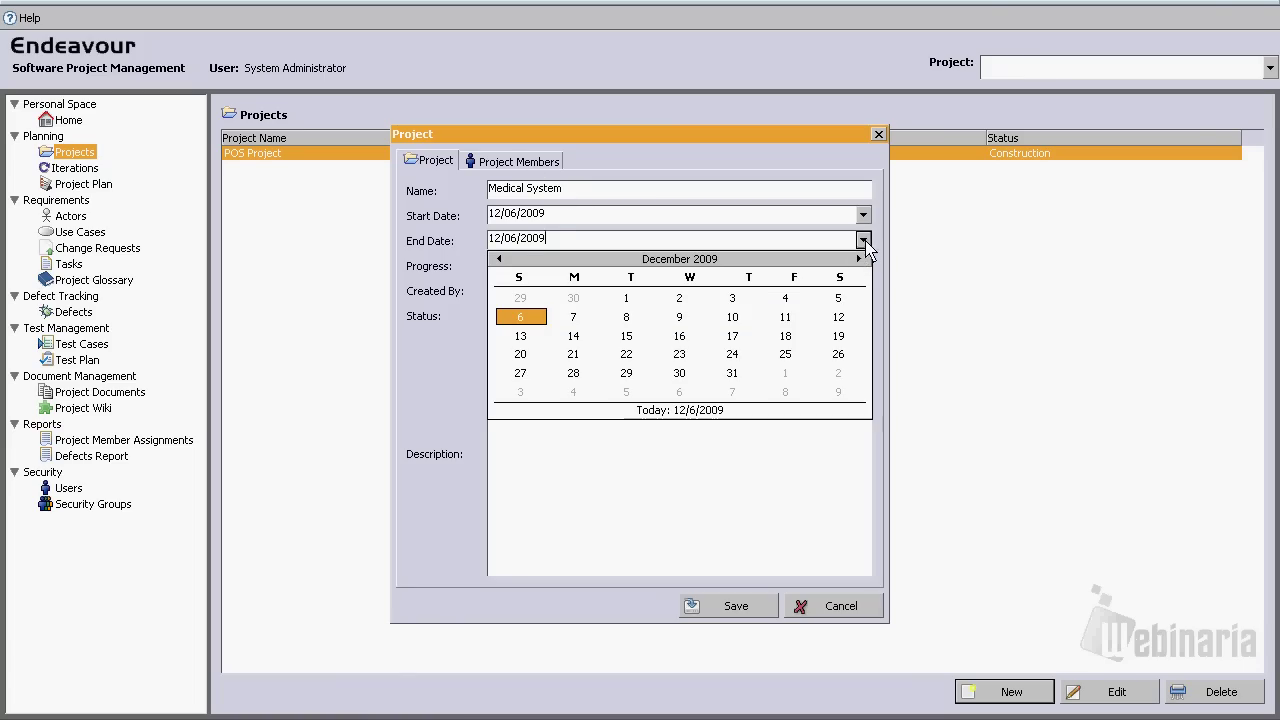
click(859, 259)
click(859, 259)
click(859, 259)
click(859, 259)
click(859, 259)
click(859, 259)
click(859, 259)
click(859, 259)
click(859, 259)
click(859, 259)
click(859, 259)
click(859, 259)
click(859, 259)
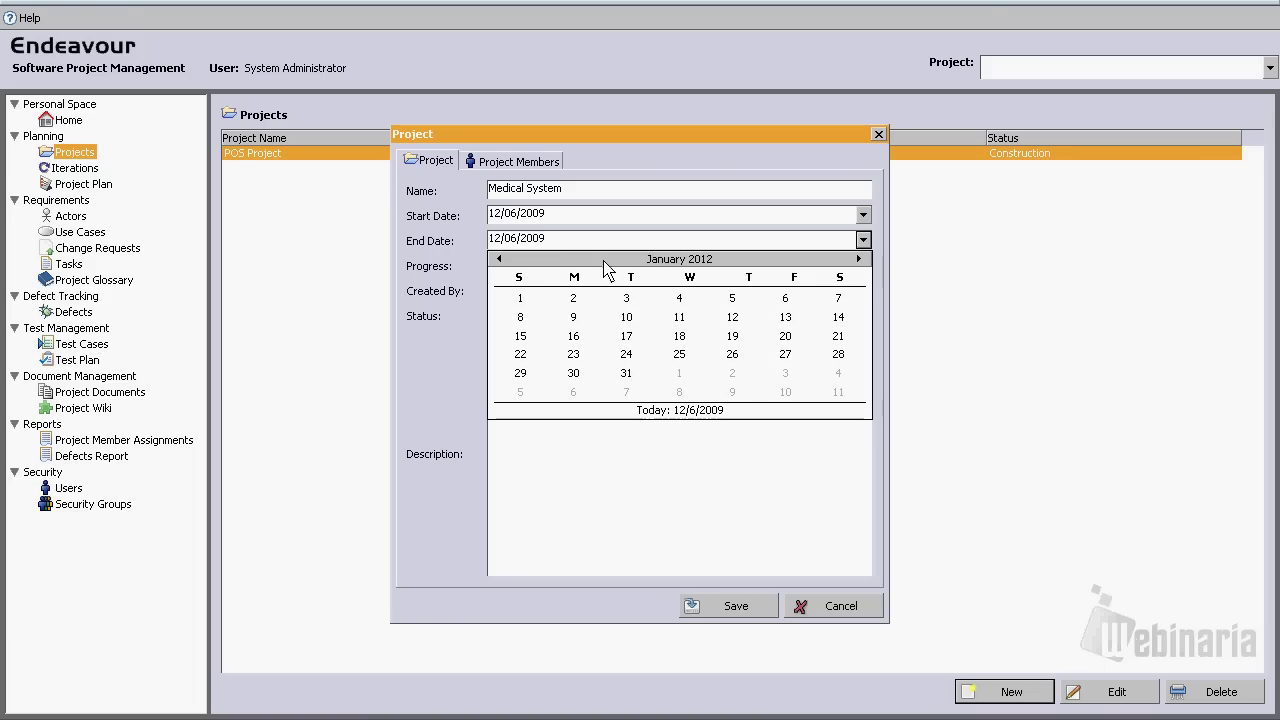
click(499, 260)
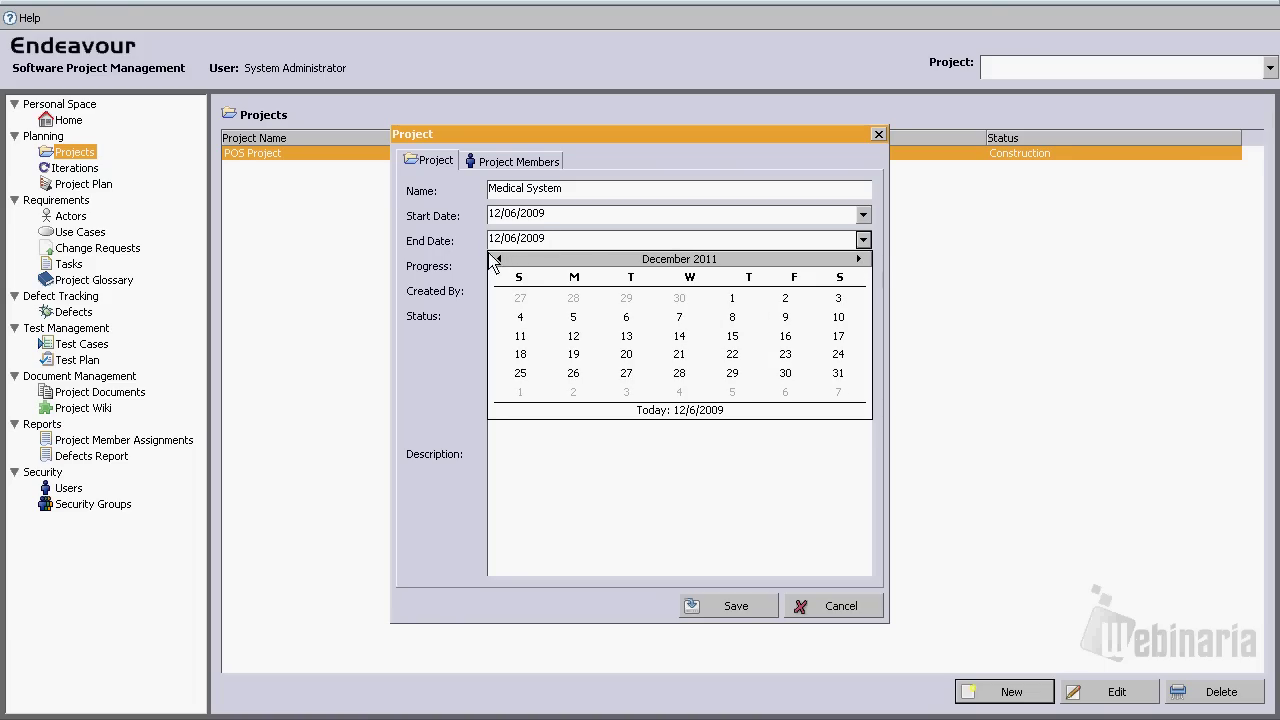
click(497, 260)
click(497, 260)
click(497, 260)
click(497, 260)
click(497, 260)
click(499, 261)
click(499, 261)
click(499, 260)
click(499, 260)
click(499, 260)
click(499, 260)
click(499, 260)
click(499, 260)
click(858, 259)
click(573, 316)
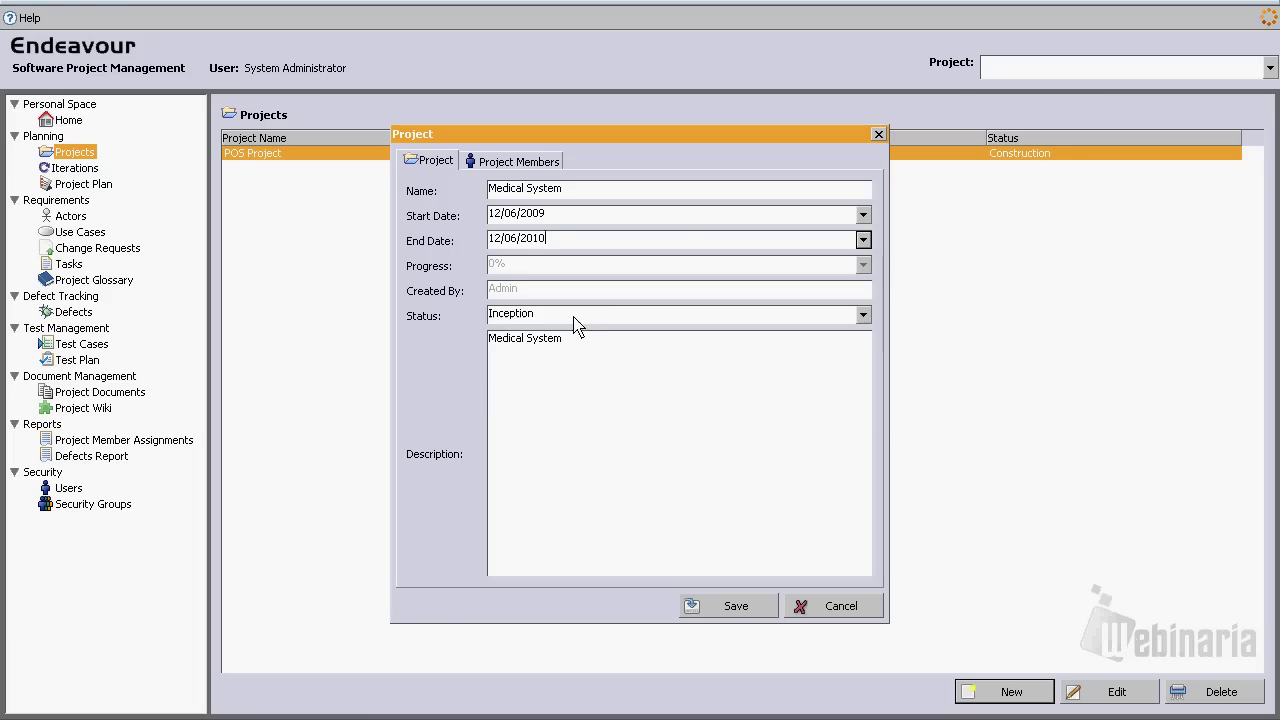
Assign the System Administrator, Developer and Project Manager members to the project and save it
click(518, 162)
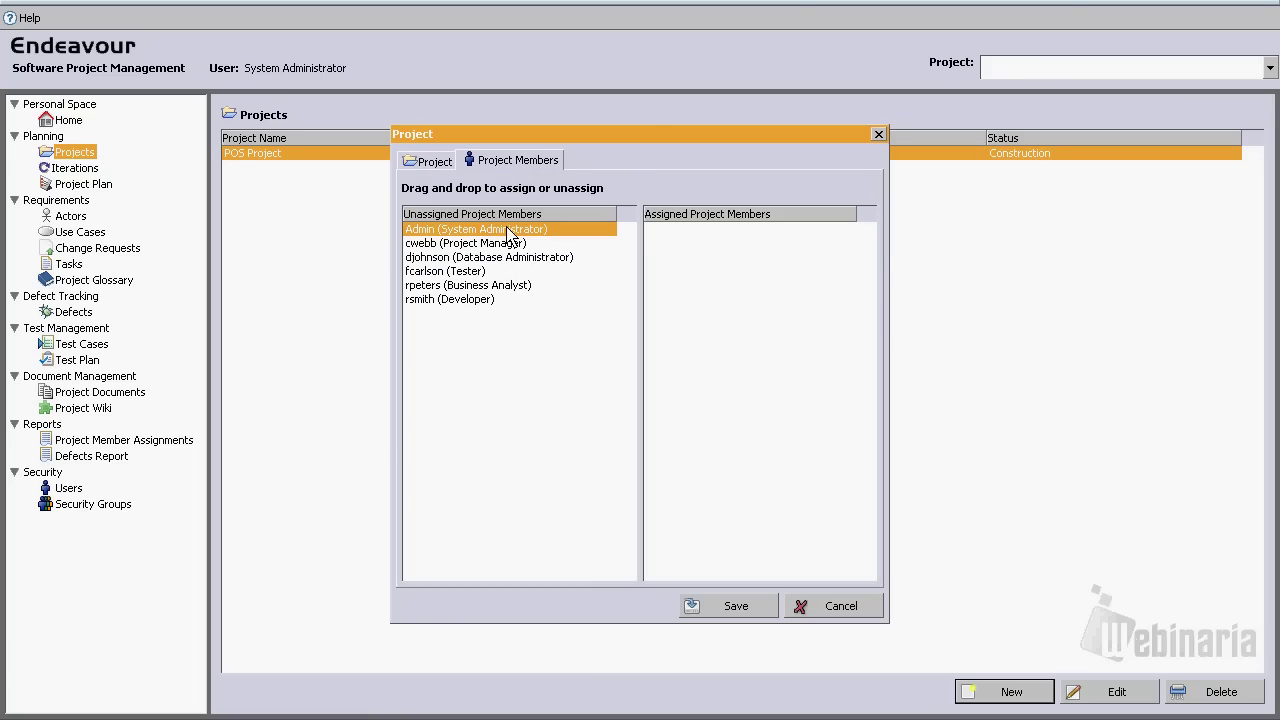
drag(510, 233, 706, 251)
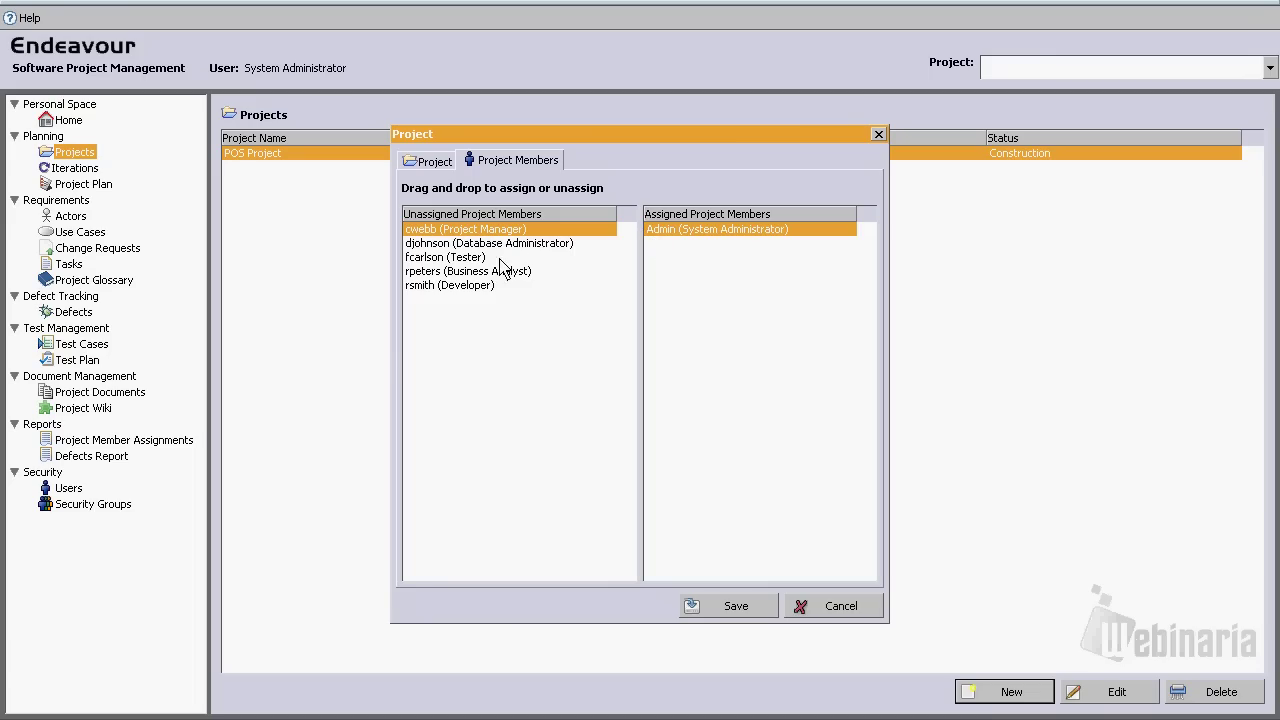
drag(478, 289, 676, 268)
drag(523, 233, 703, 263)
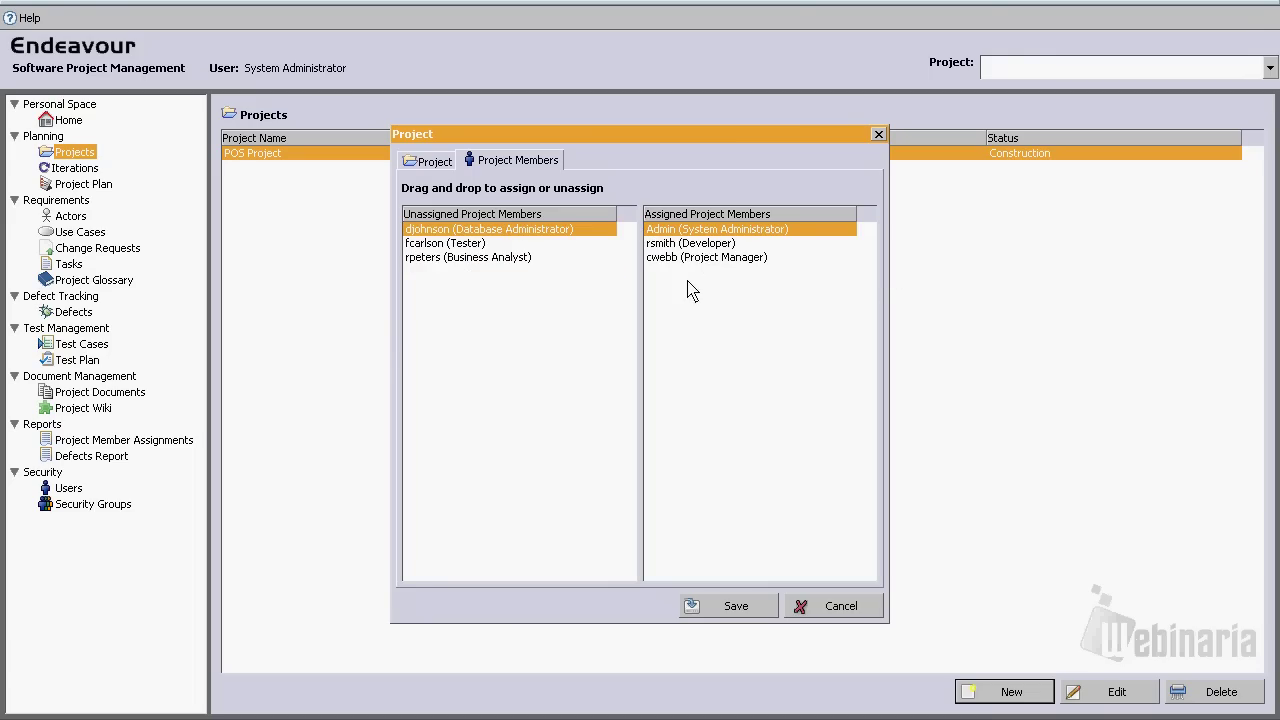
click(437, 163)
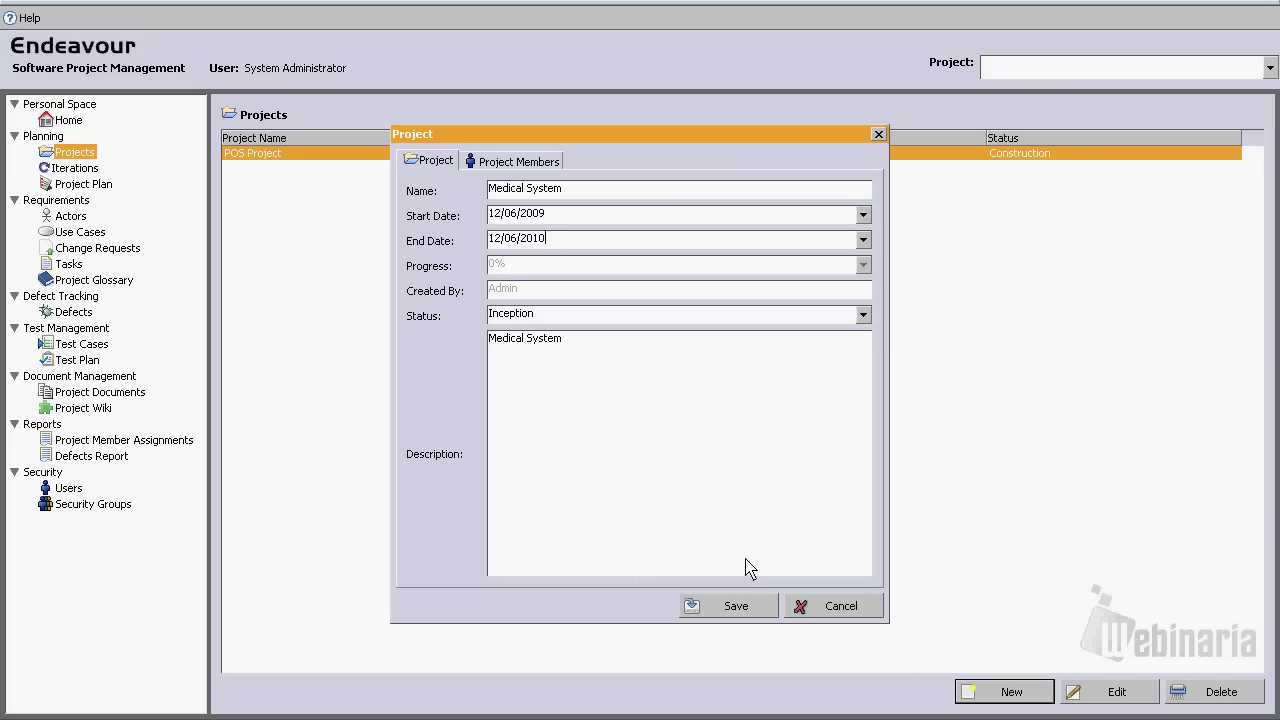
click(736, 606)
click(617, 404)
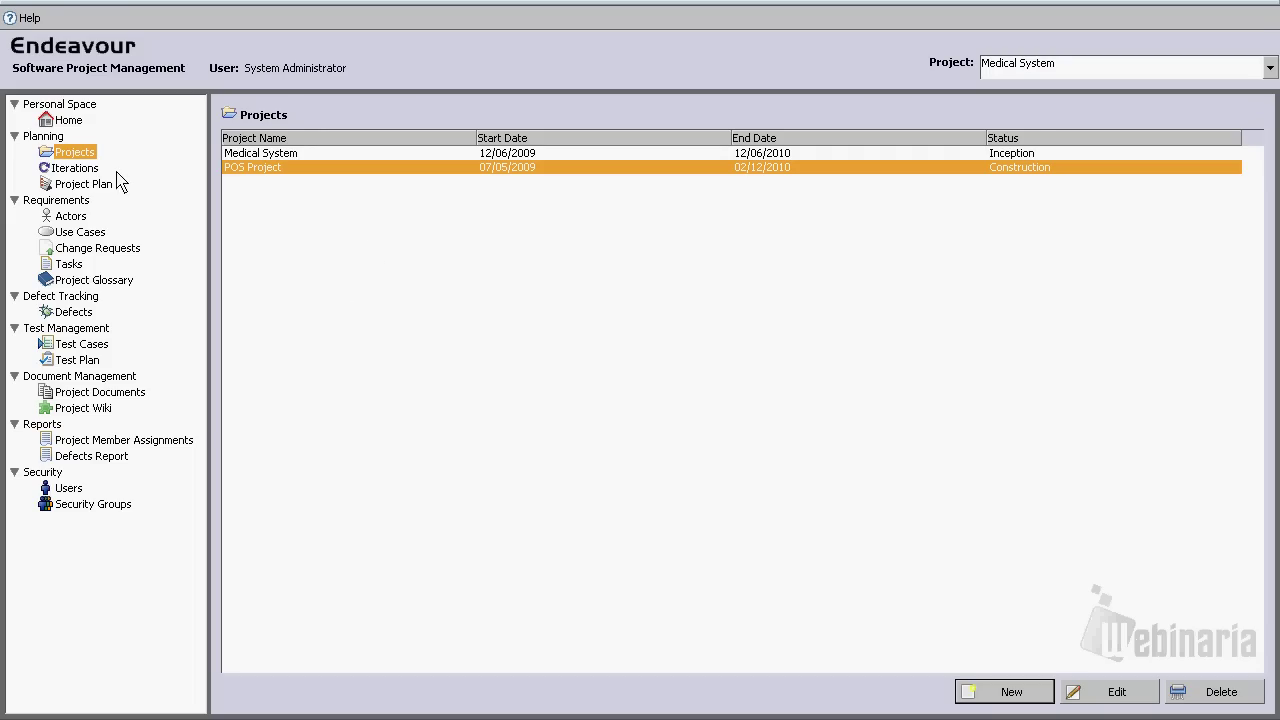
Start a new iteration in the Medical System project and name it Iteration 1
click(75, 168)
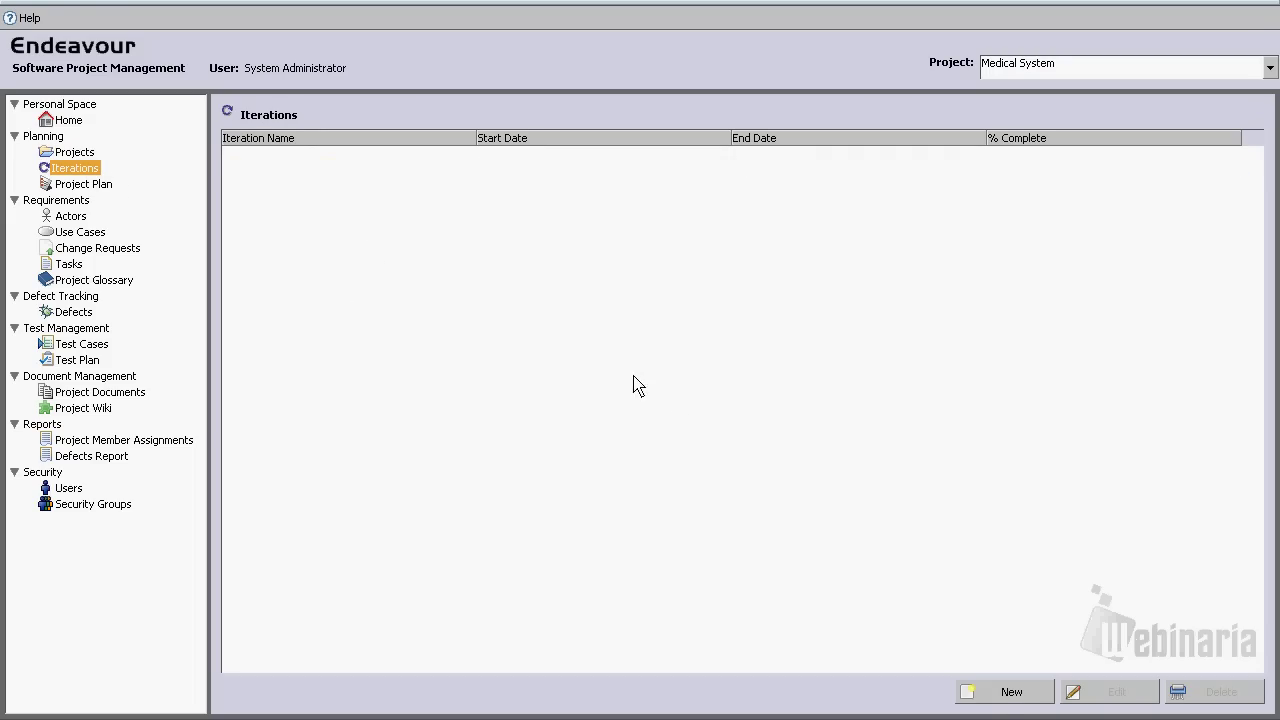
click(1004, 691)
click(571, 194)
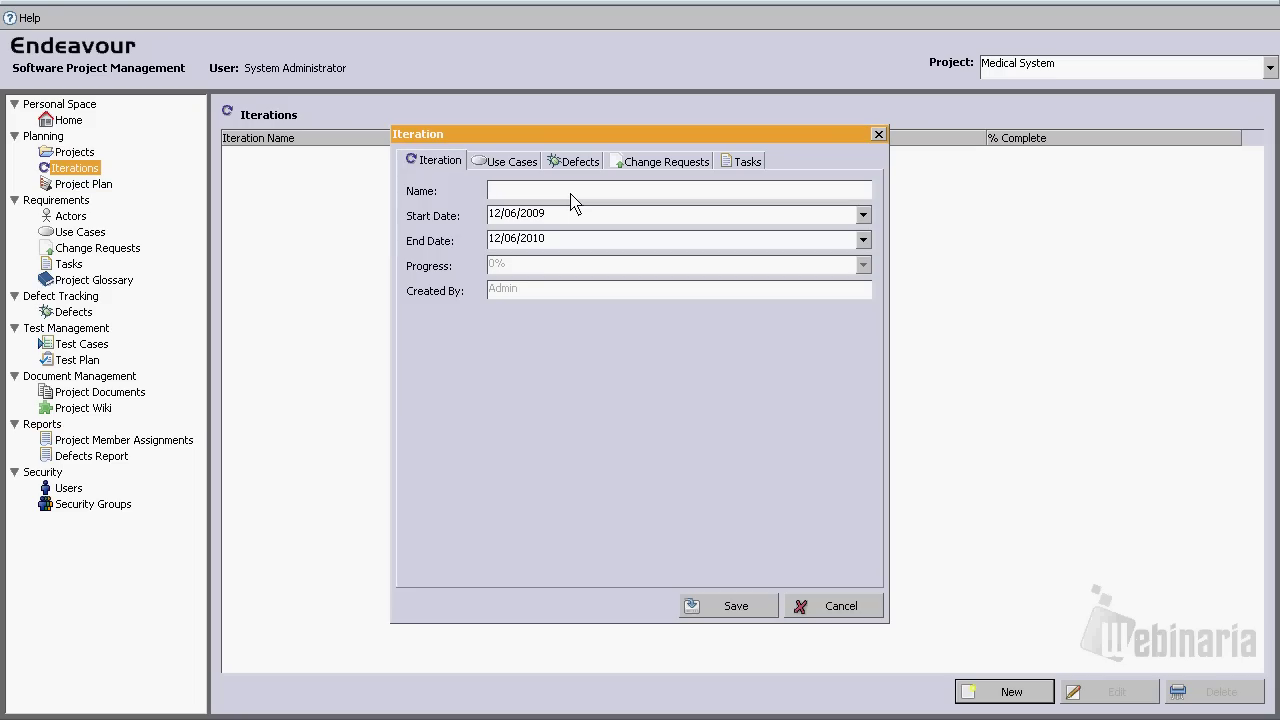
text(Iteration)
Set the iteration's end date to 01/06/2010
click(863, 241)
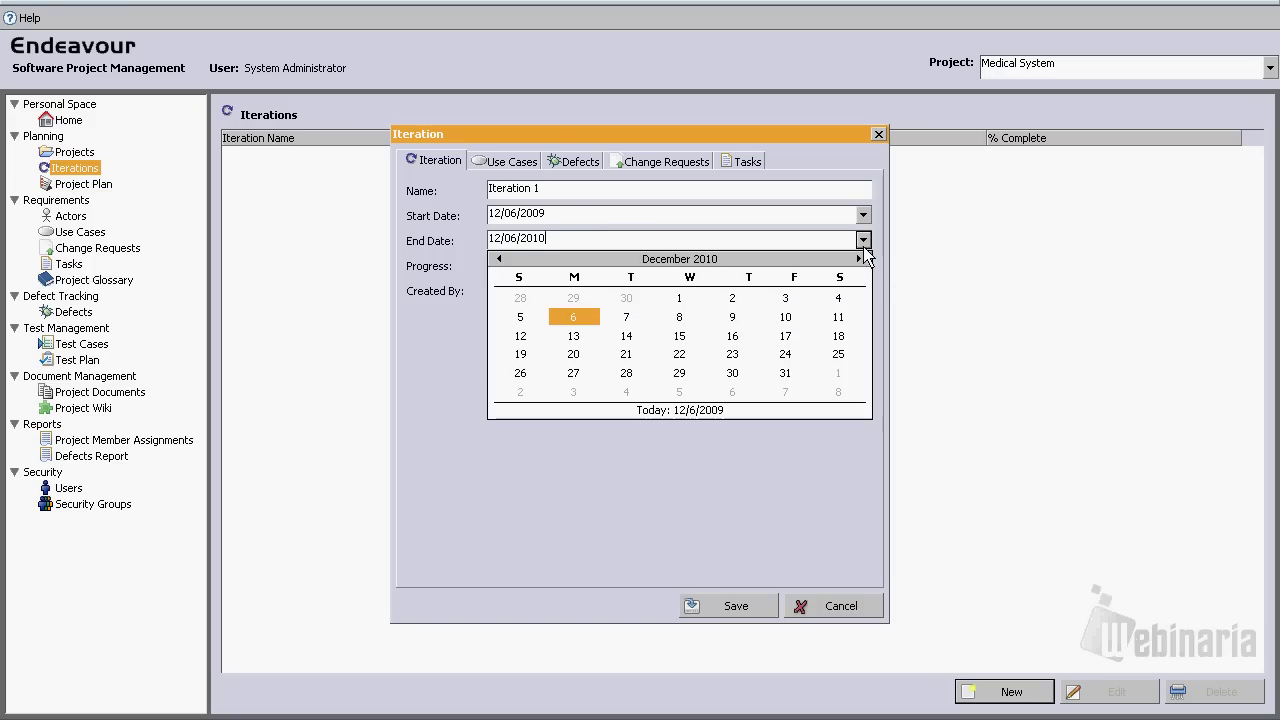
click(498, 260)
click(498, 260)
click(498, 260)
click(498, 260)
click(498, 260)
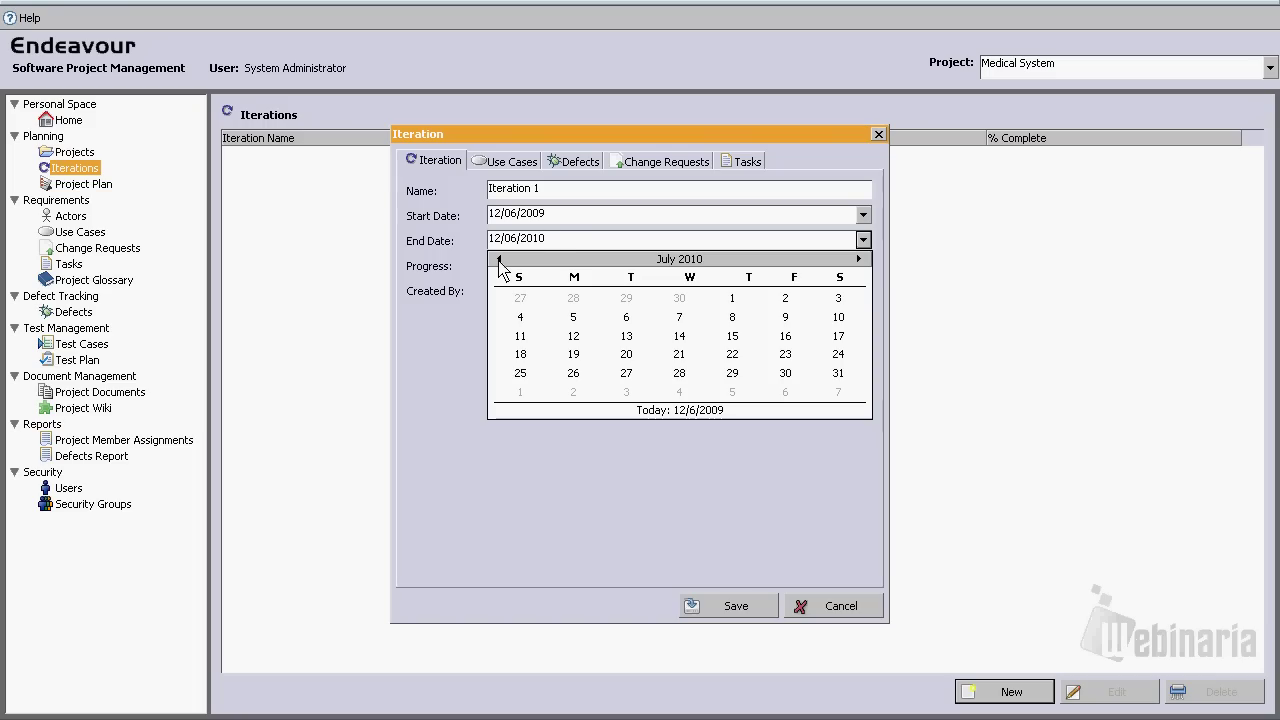
click(498, 260)
click(498, 260)
click(498, 260)
click(498, 260)
click(498, 260)
click(498, 260)
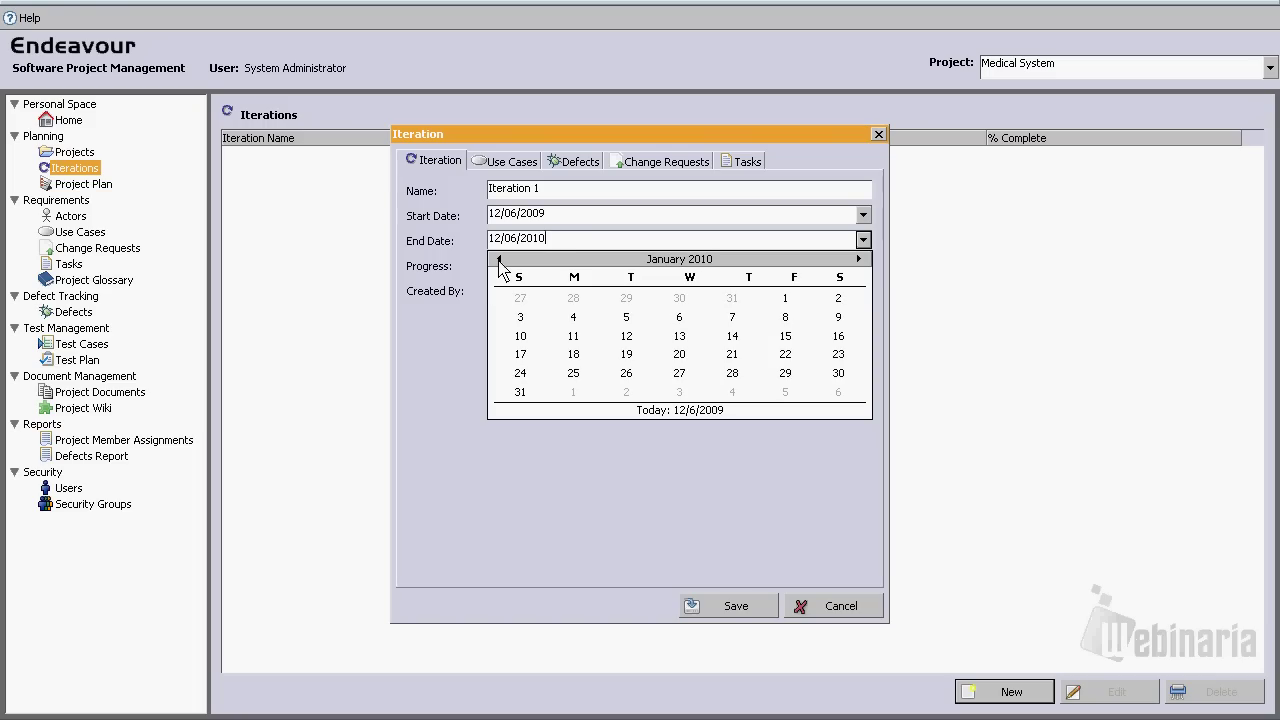
click(680, 317)
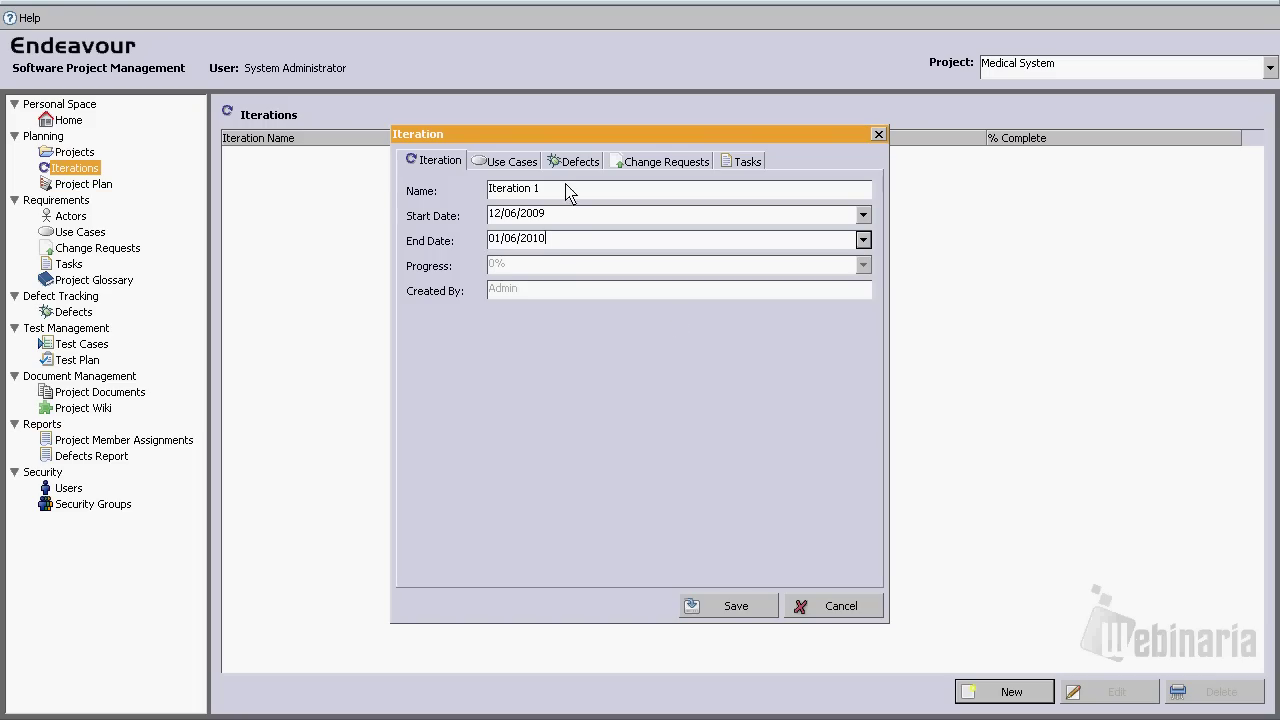
Look through the iteration's use case, defect and change request assignments, and save the iteration
click(525, 163)
click(574, 166)
click(663, 166)
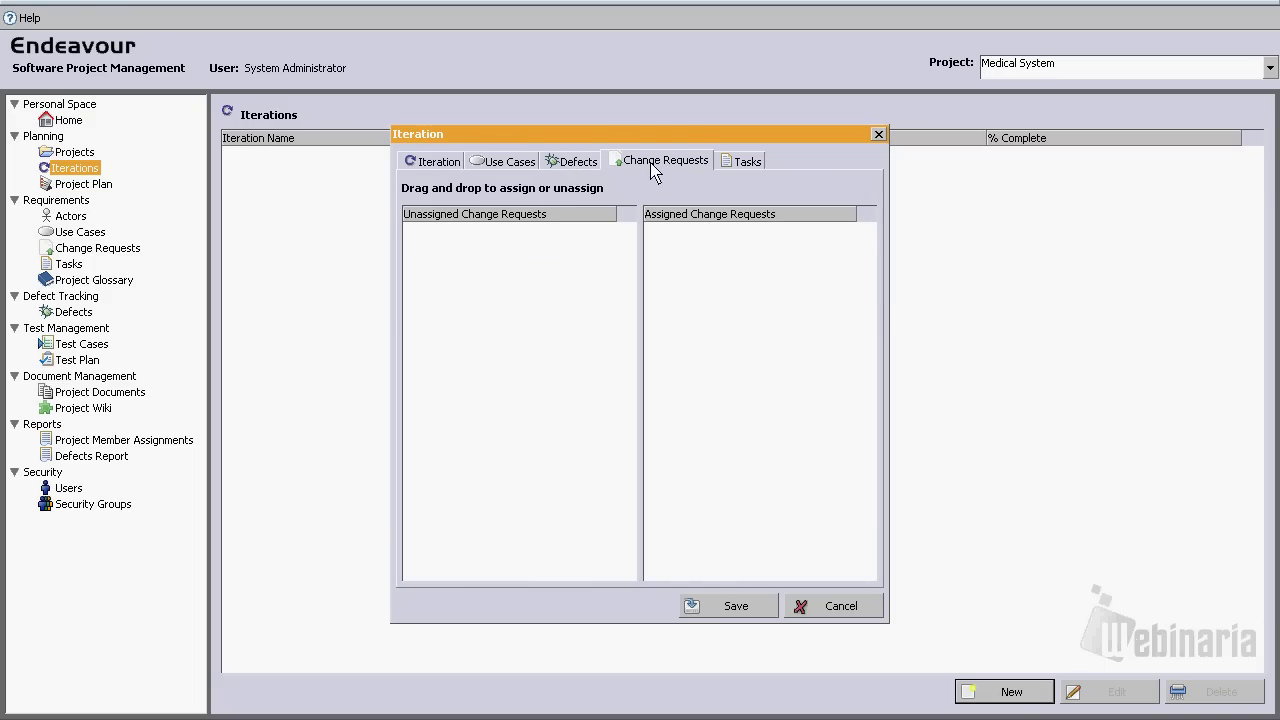
click(440, 163)
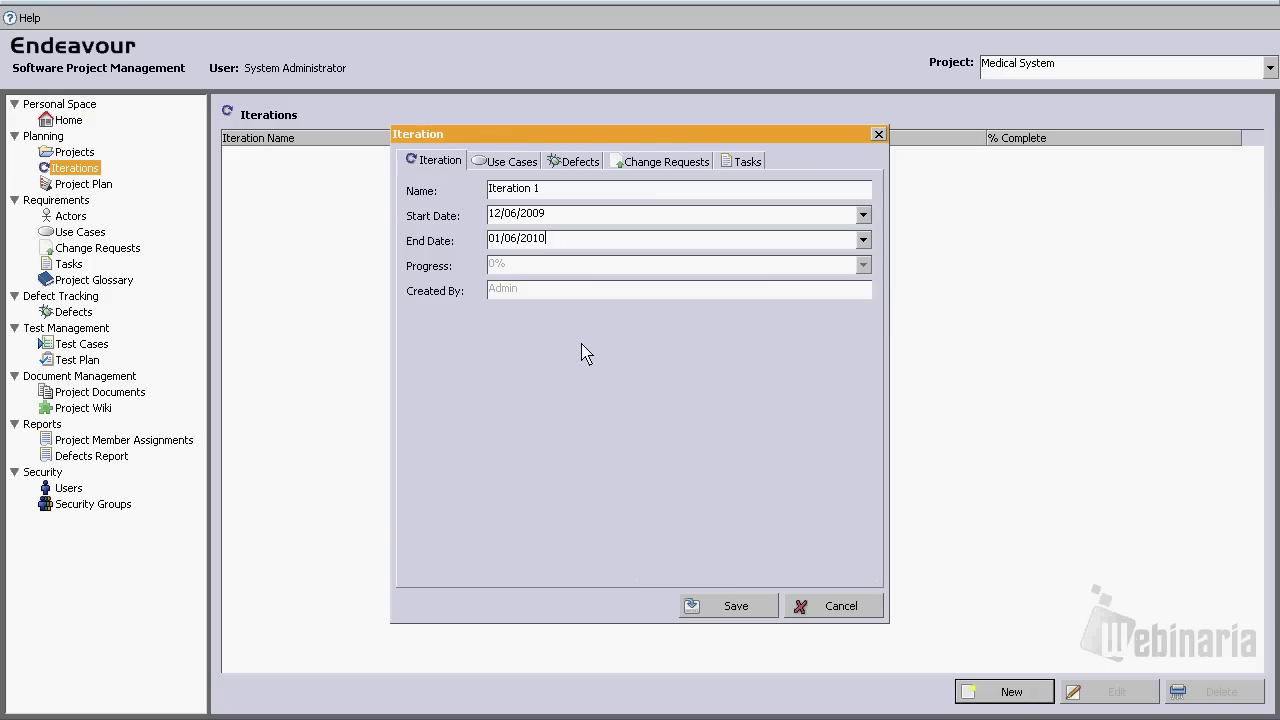
click(736, 605)
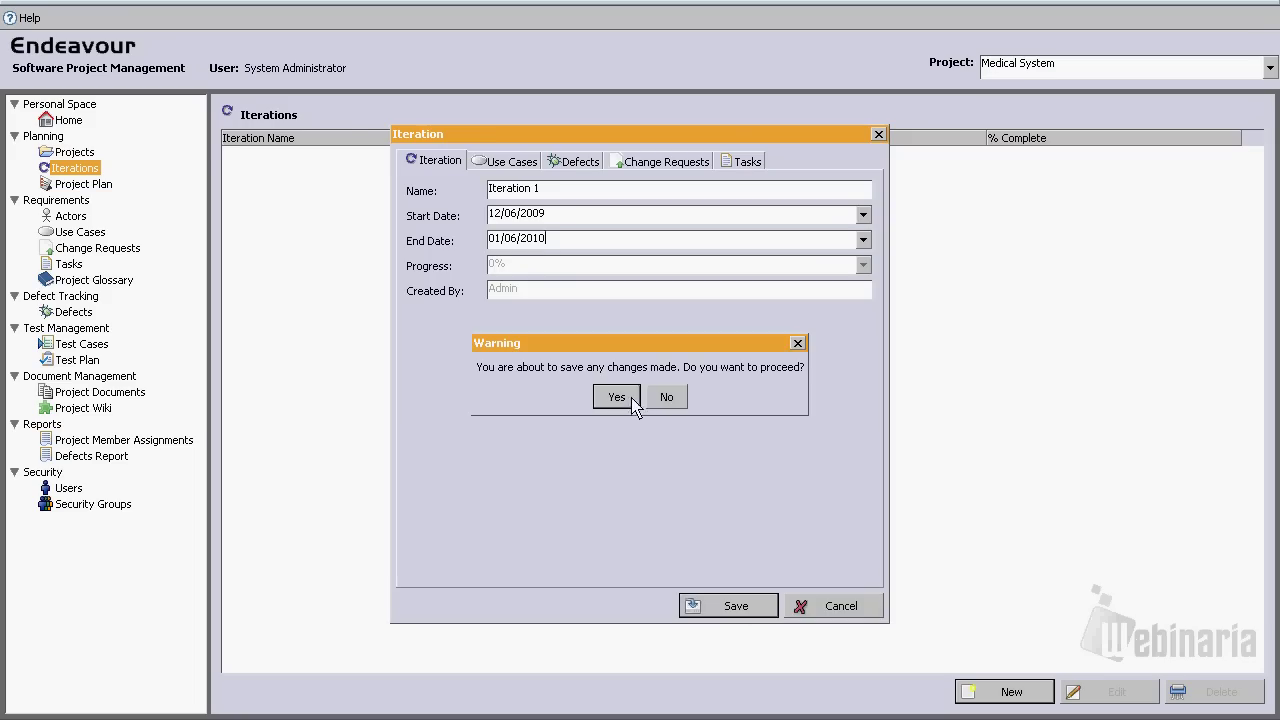
click(630, 400)
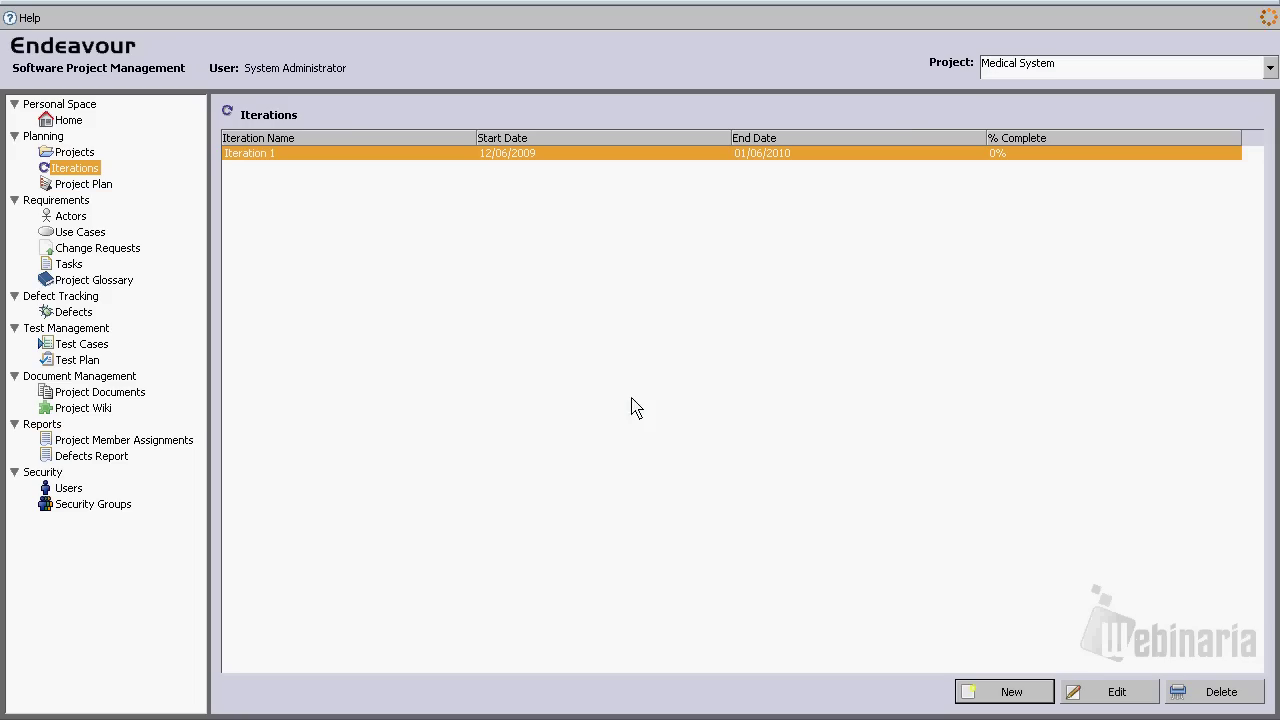
View the Medical System project plan and the list of use cases
click(84, 186)
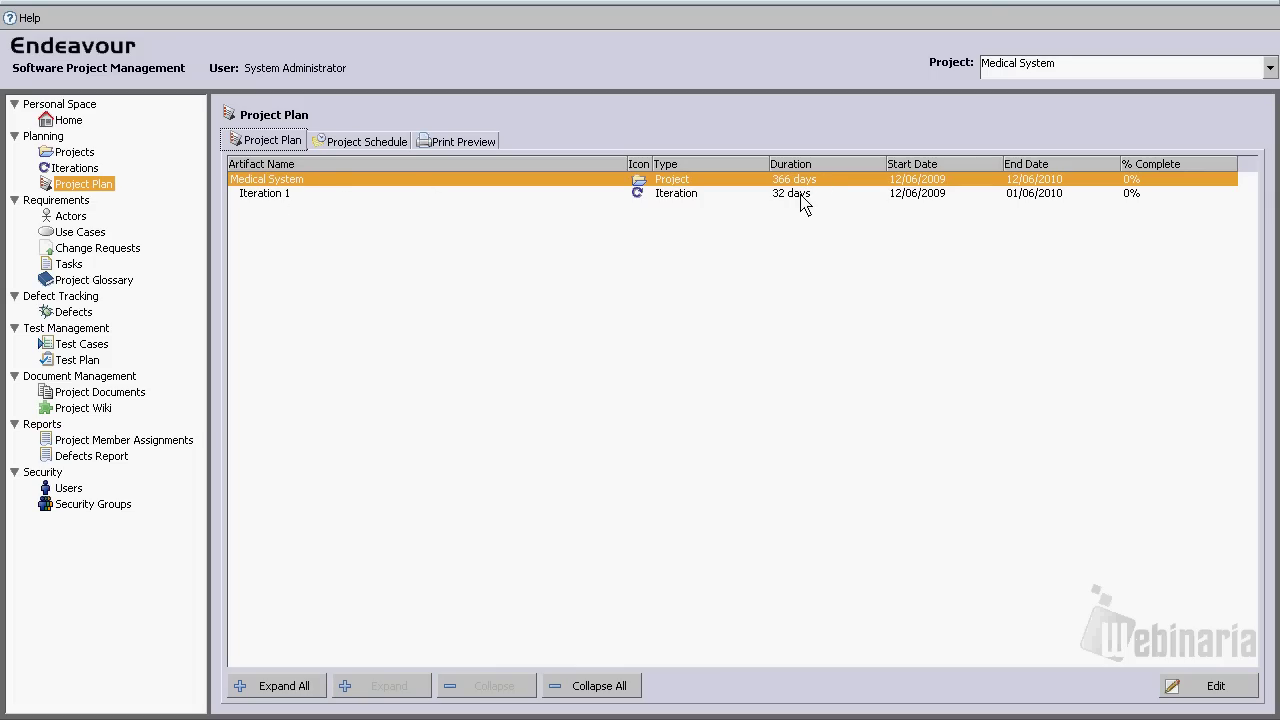
click(72, 236)
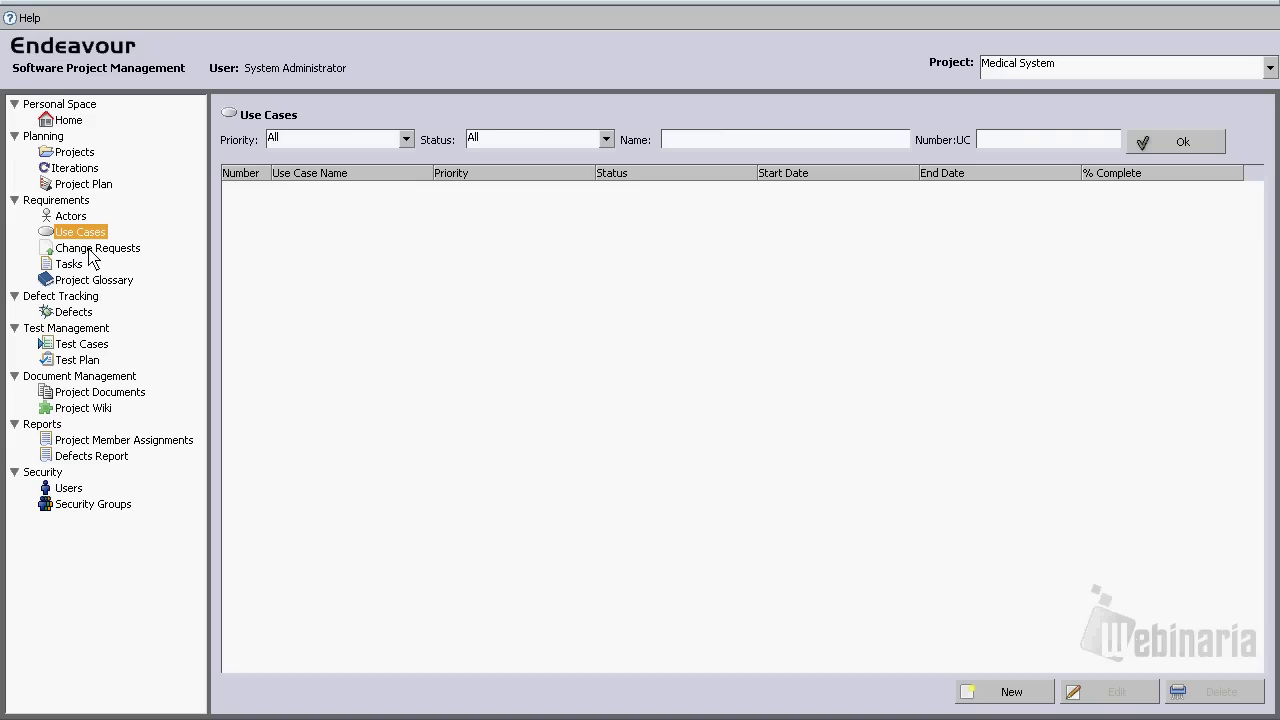
Create an actor named Doctor with the description "Doctor" and save it
click(78, 220)
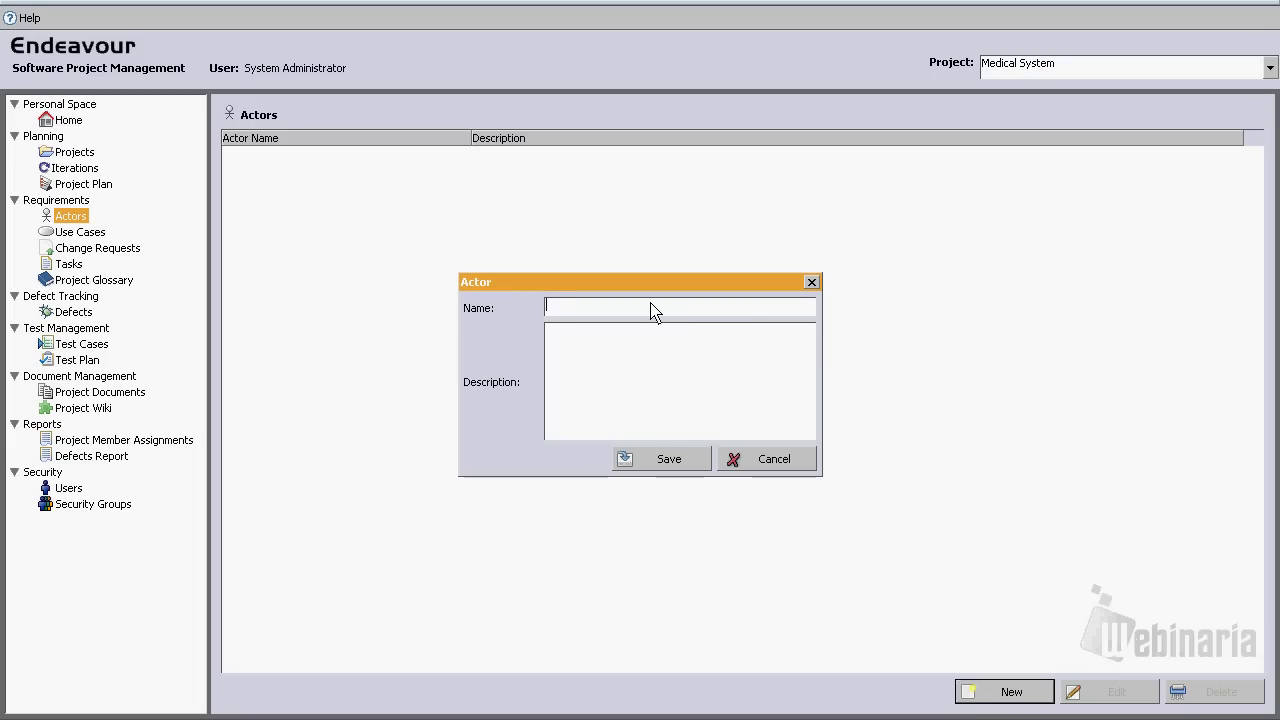
text(Docto)
key(Tab)
text(Doctor)
click(673, 461)
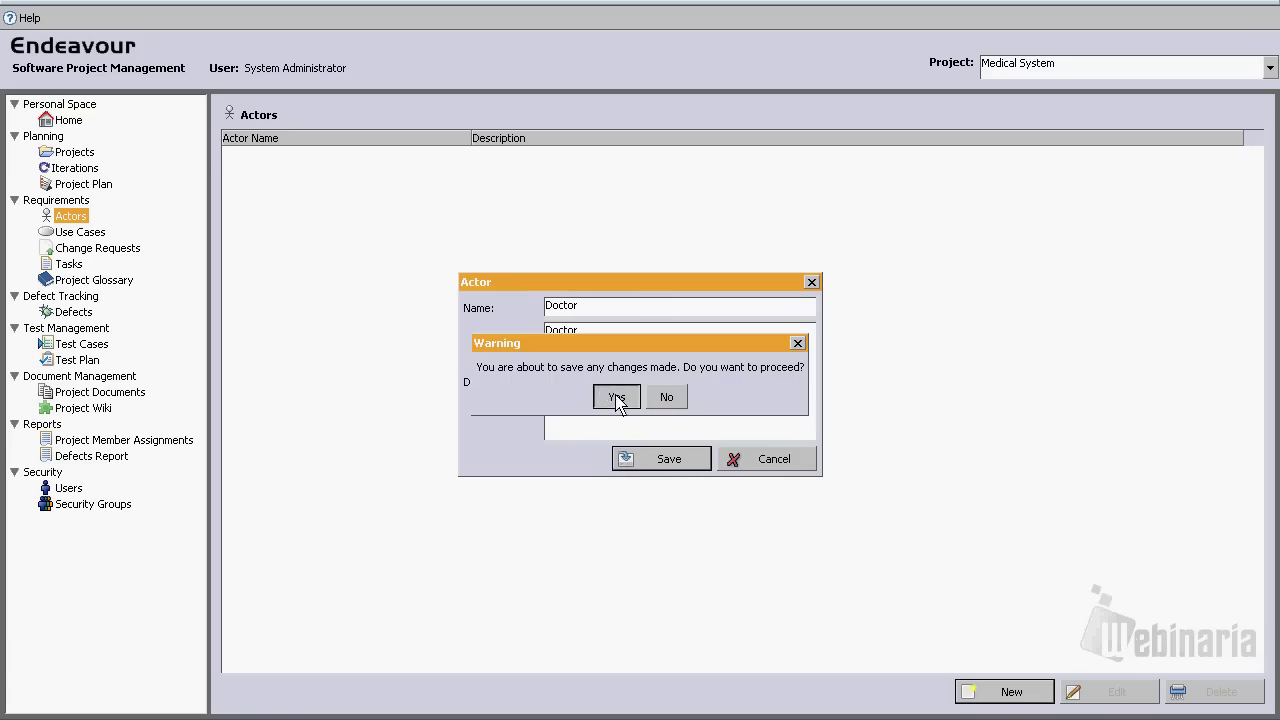
click(618, 398)
Create an actor named Nurse with the description "Nurse" and save it
click(1005, 692)
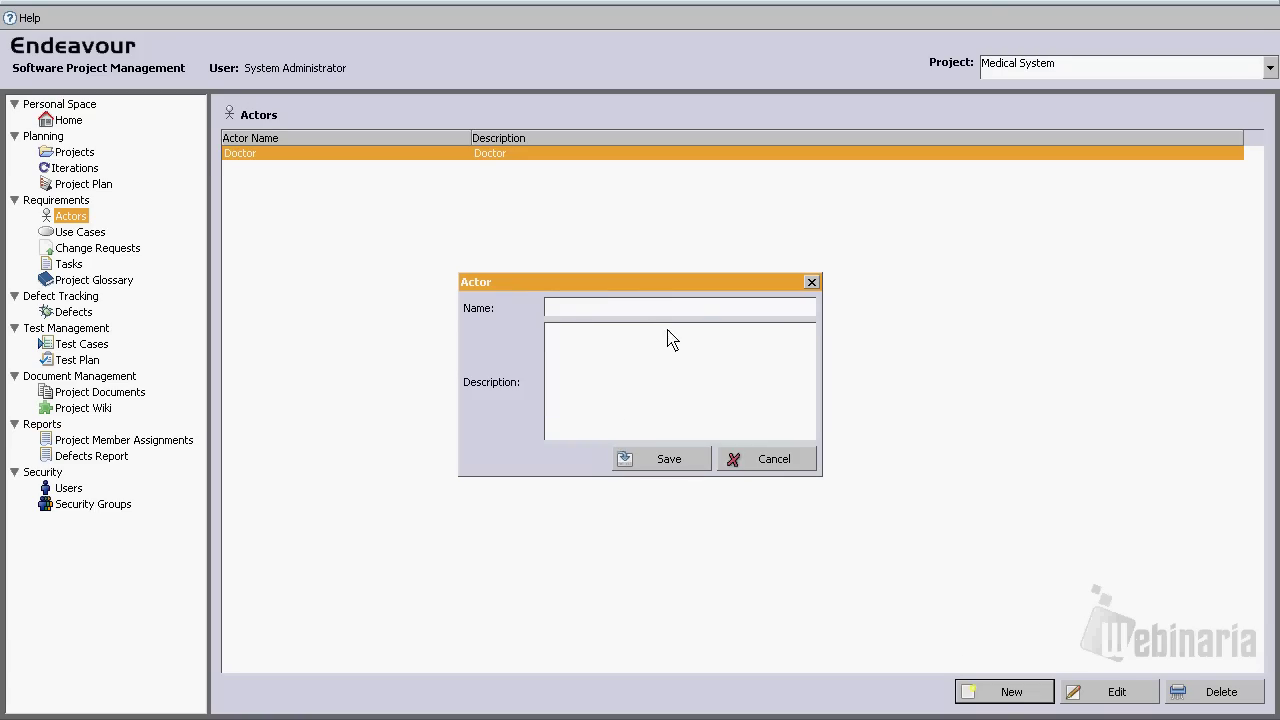
click(641, 310)
text(Nurse)
key(Tab)
text(Nurse)
click(651, 460)
click(608, 397)
Create an actor named Patient with the description "Patient" and save it
text(Patient)
key(Tab)
text(Patient)
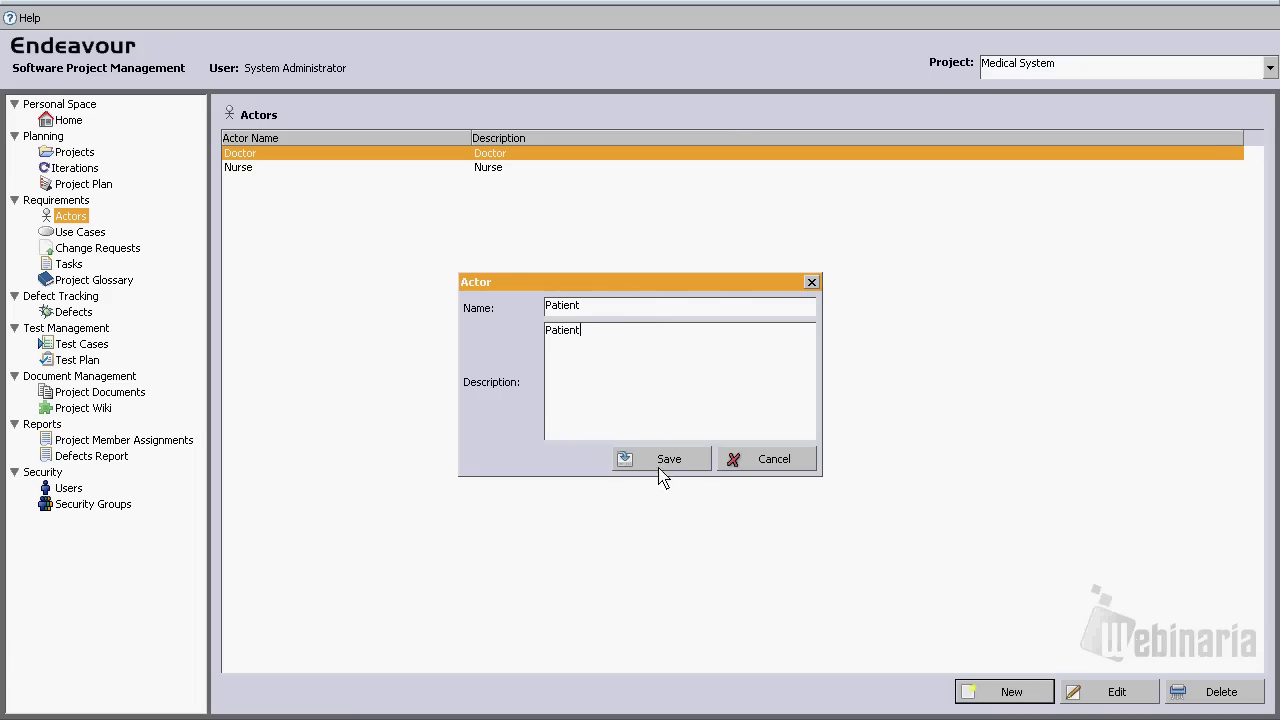
click(664, 459)
click(615, 398)
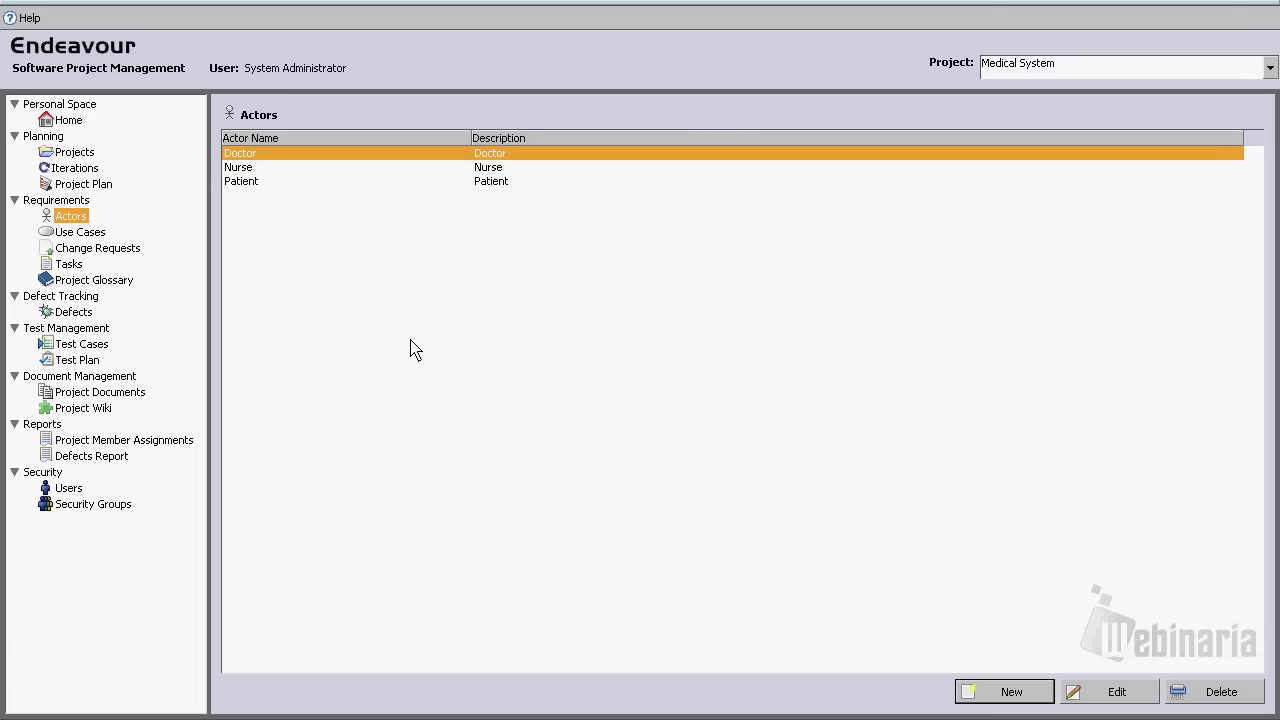
Start a new use case named Register Patient and copy its name into the description
click(90, 235)
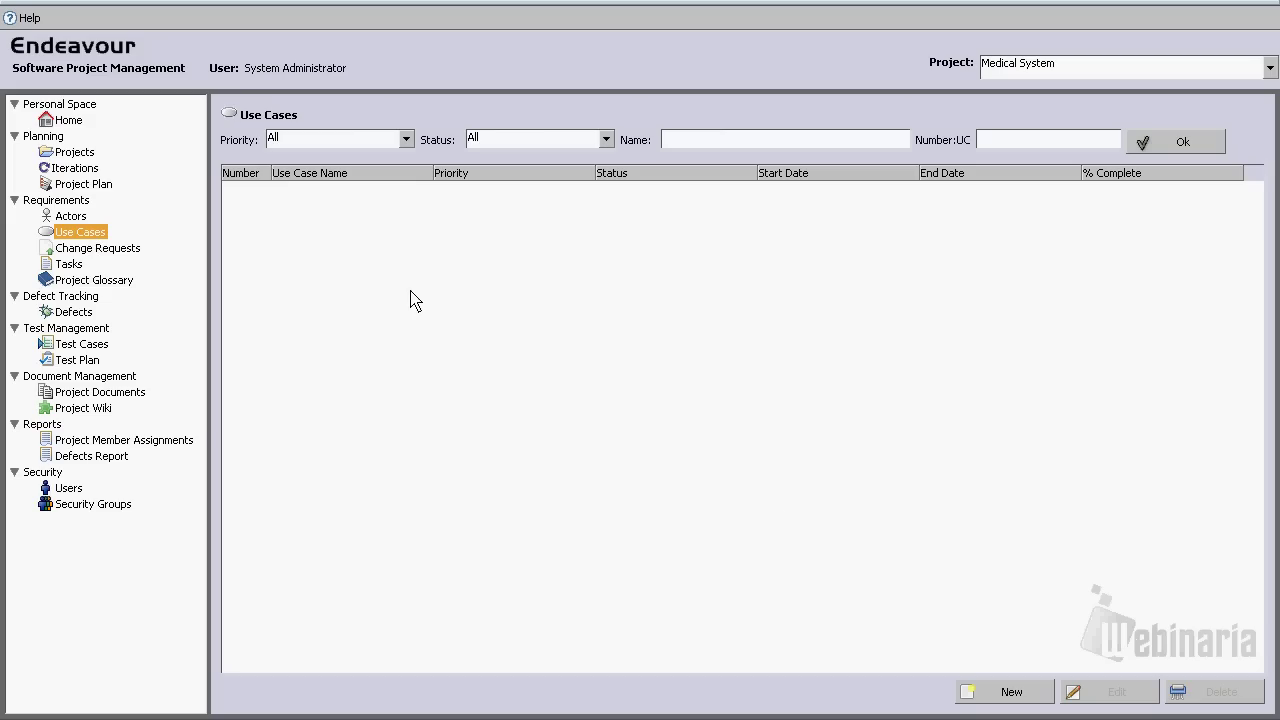
click(1023, 694)
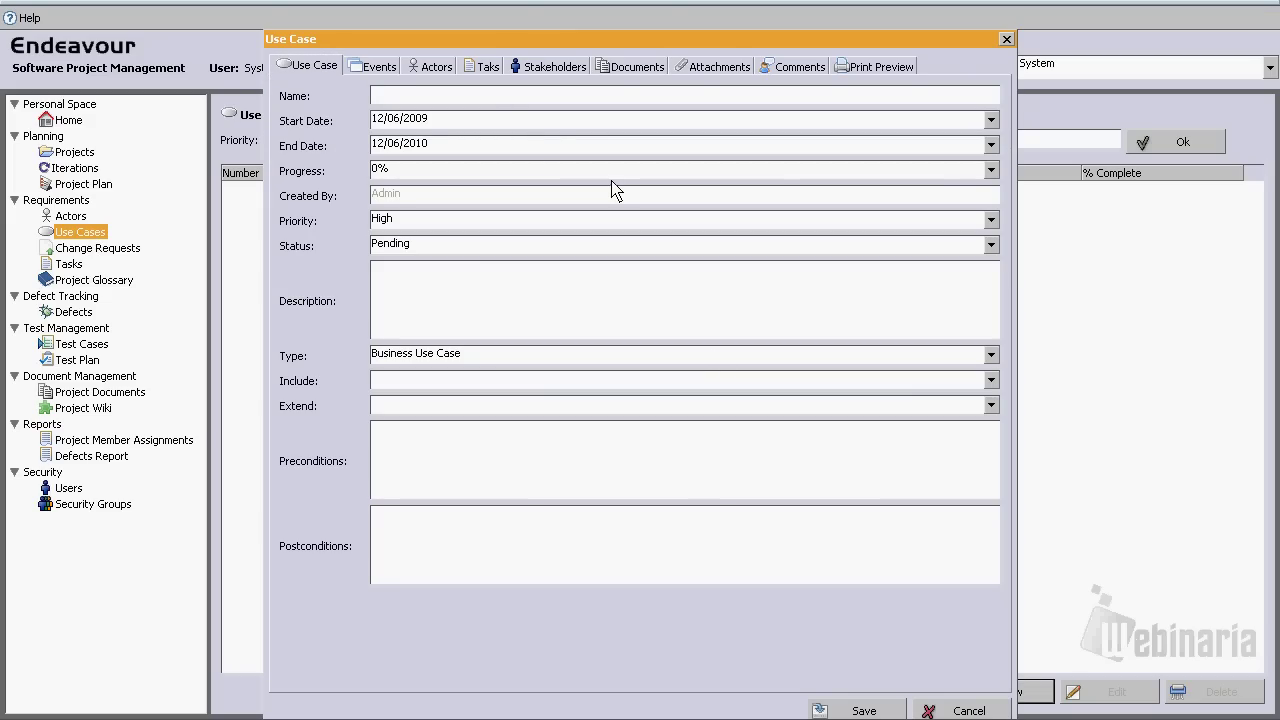
text(Register Patient)
drag(460, 97, 326, 96)
key(ctrl+c)
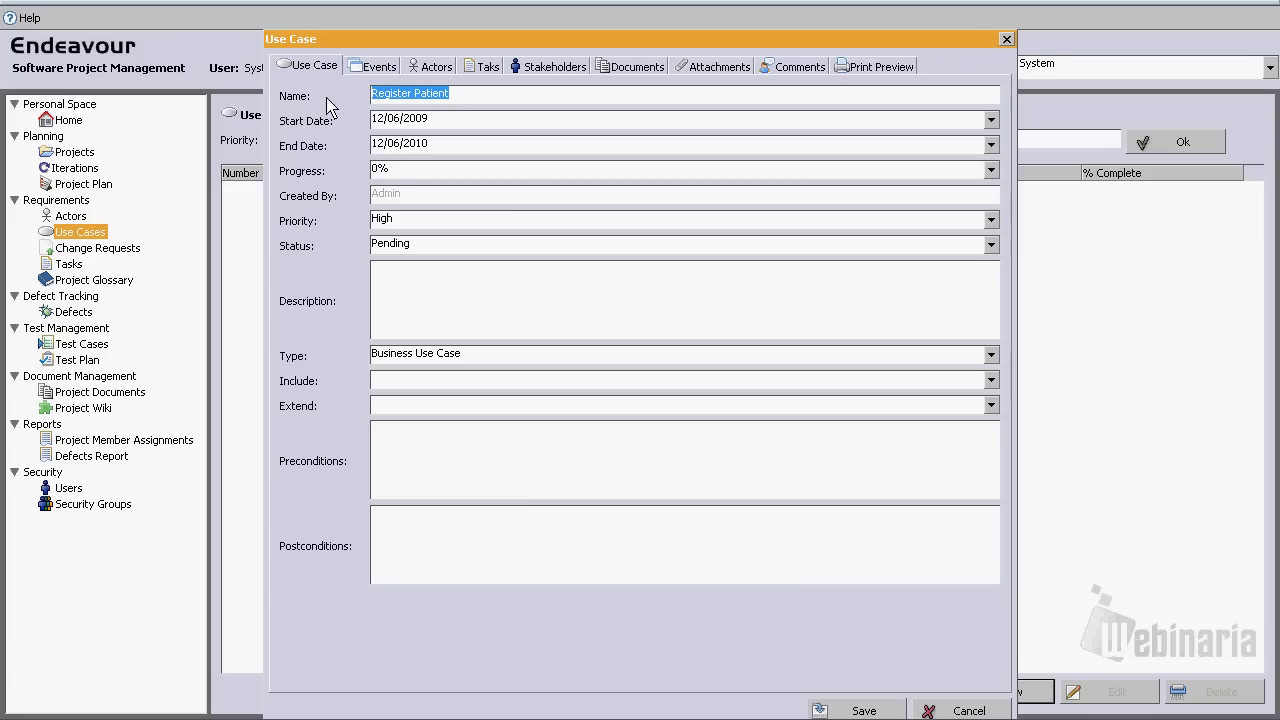
click(520, 300)
key(ctrl+v)
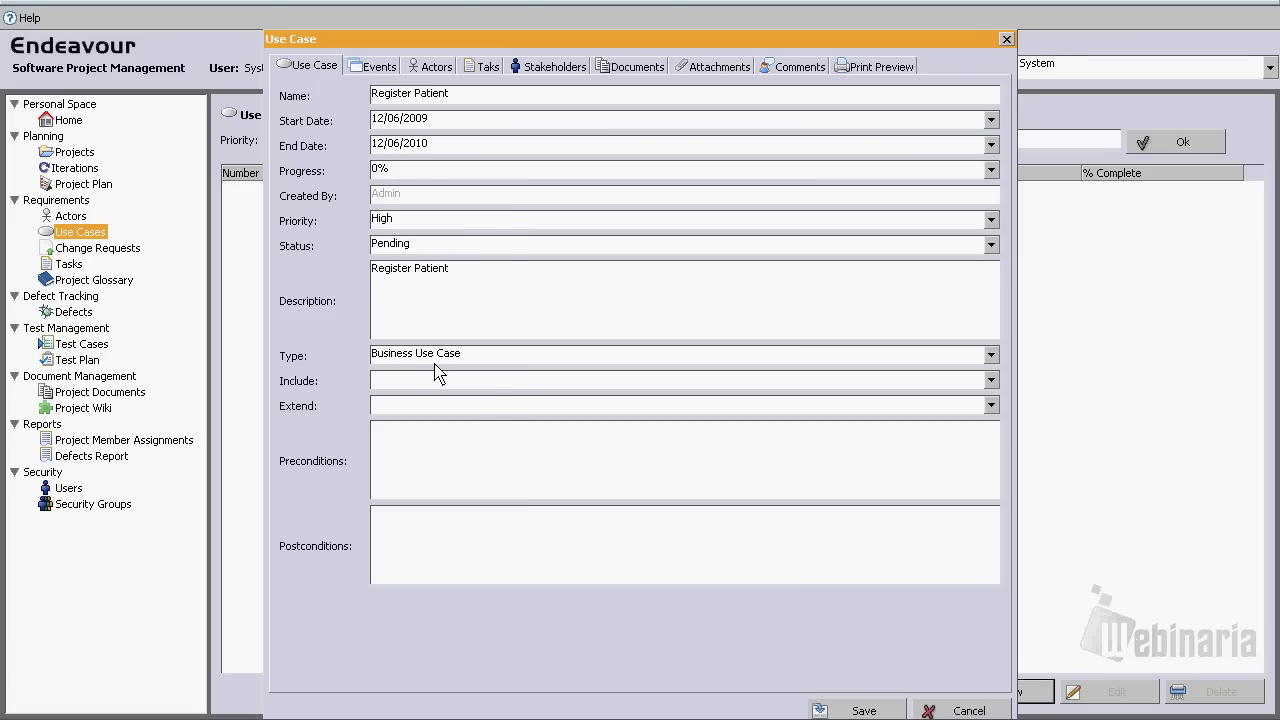
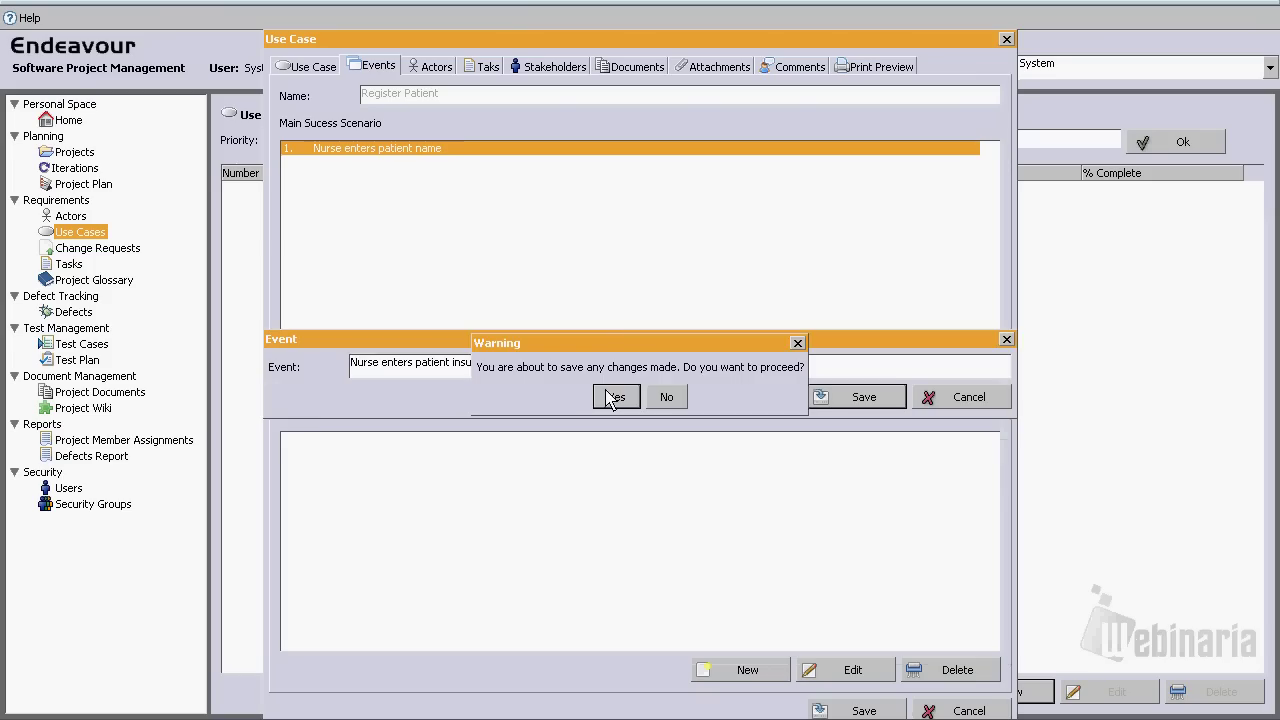
Save "Nurse enters patient insurance" as the second event of the main success scenario
click(616, 397)
click(443, 165)
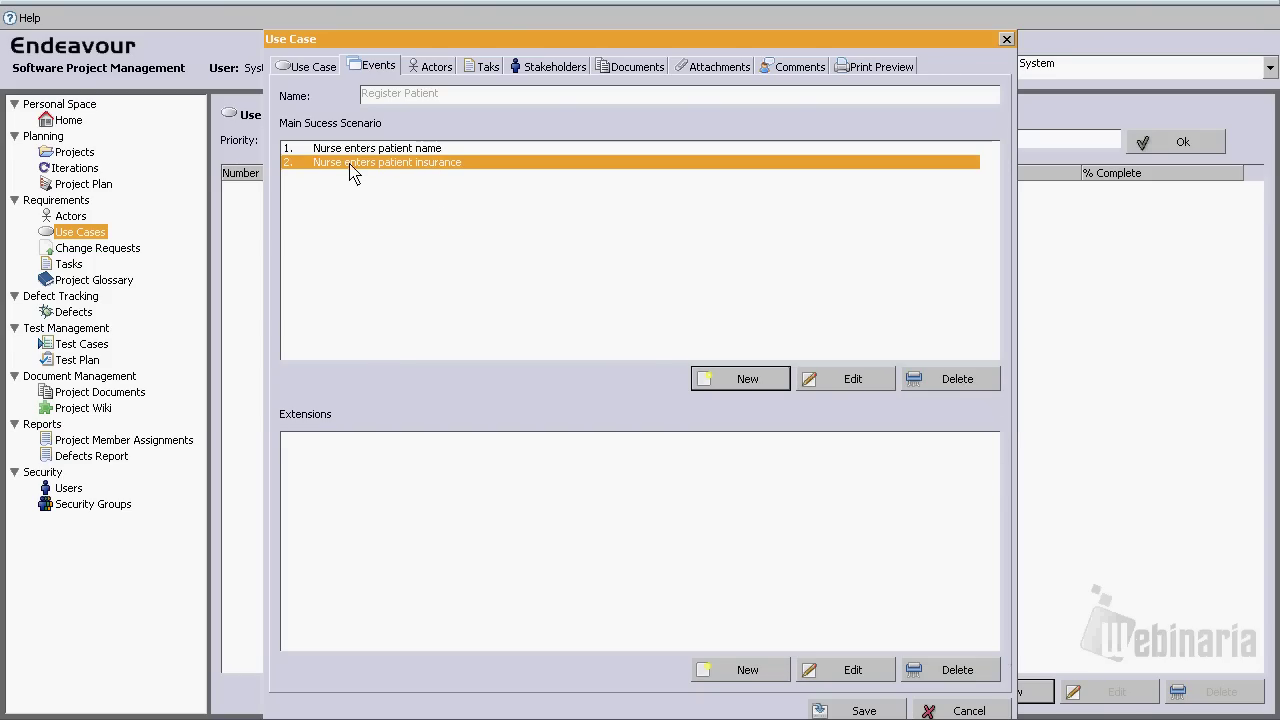
click(405, 150)
Add the extension "Patient insurance invalid. System displays warning message" to the patient insurance event and check which event it belongs to
click(398, 163)
click(757, 670)
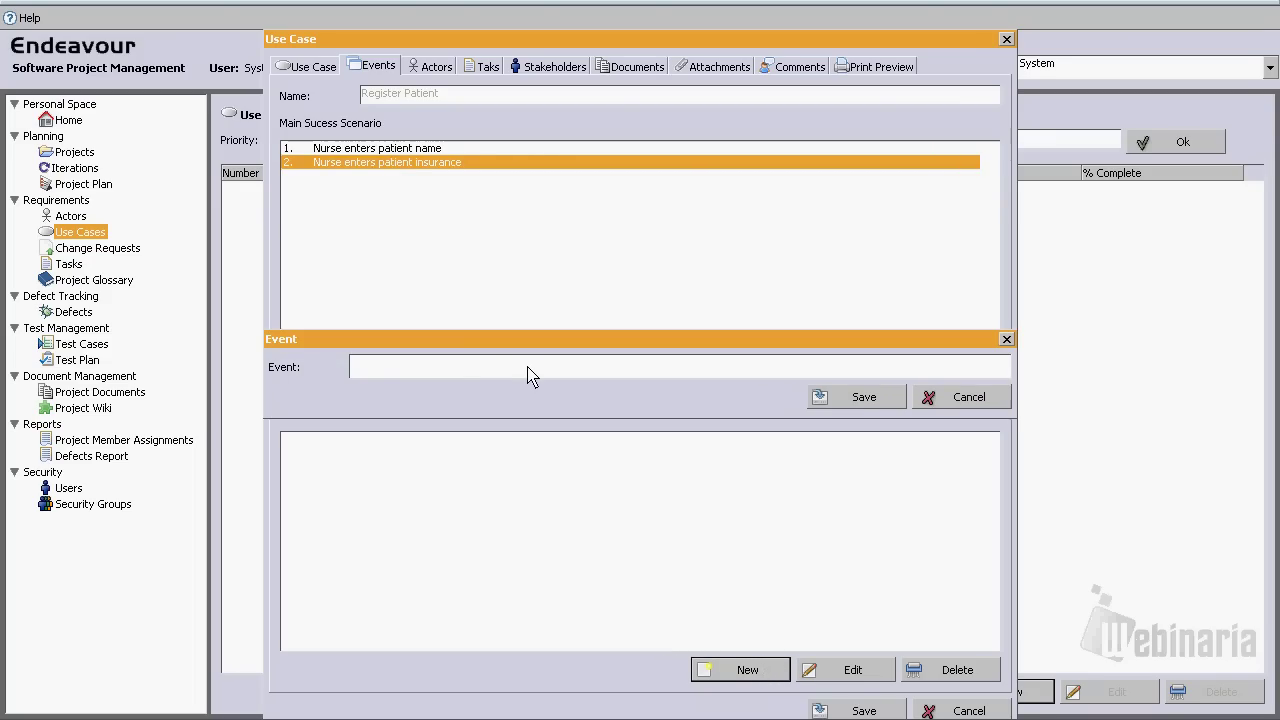
text(Patient insurance invalid. System displays )
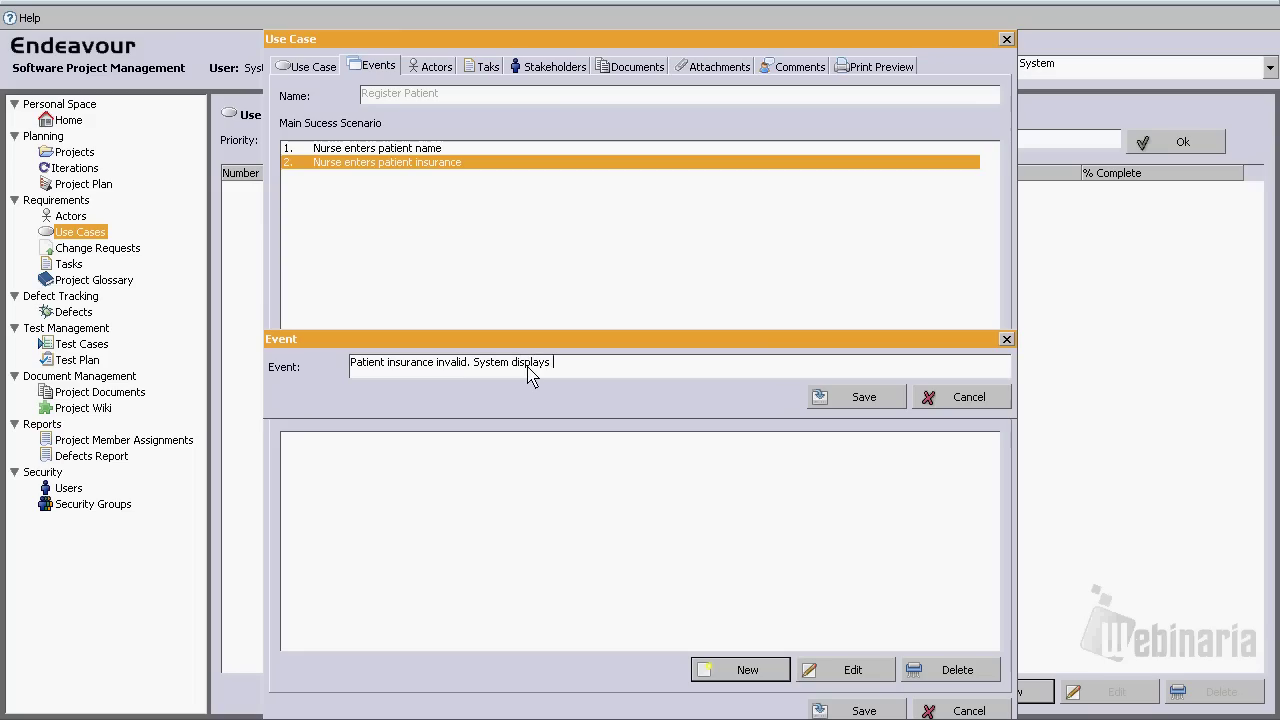
text(warning)
key(BackSpace)
key(BackSpace)
key(BackSpace)
text(ning message)
click(852, 397)
click(622, 400)
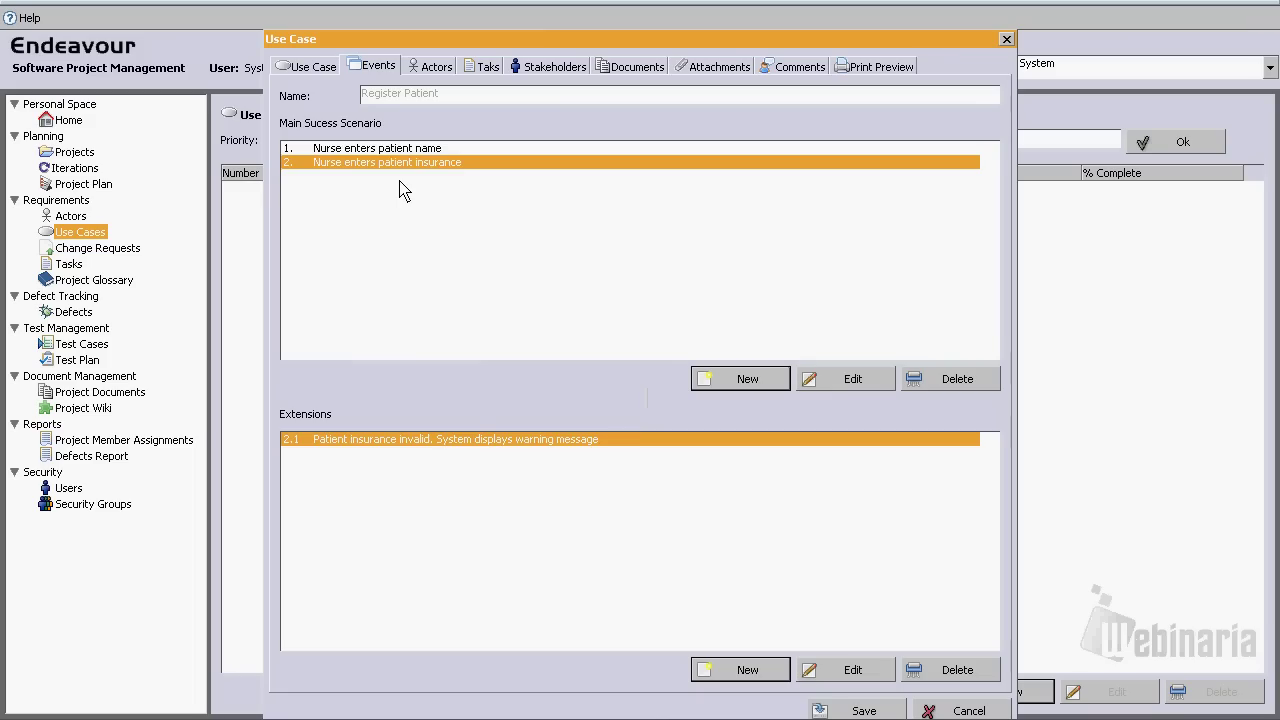
click(394, 151)
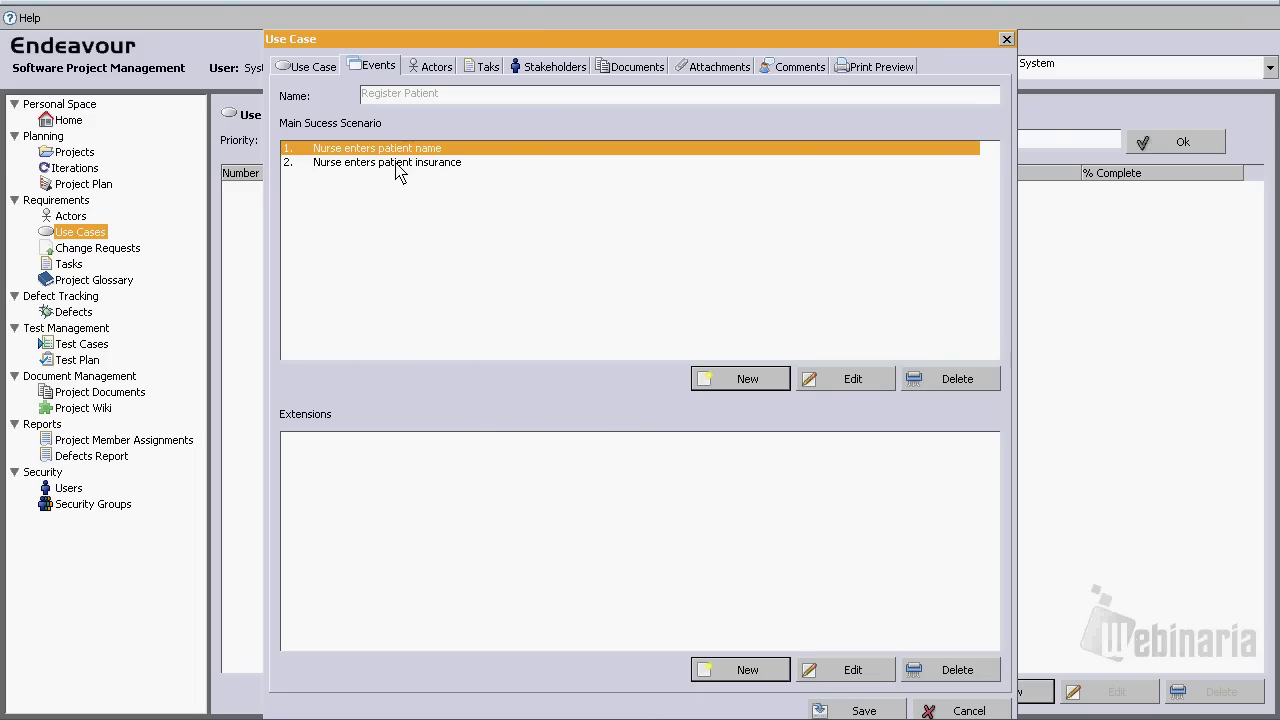
click(397, 166)
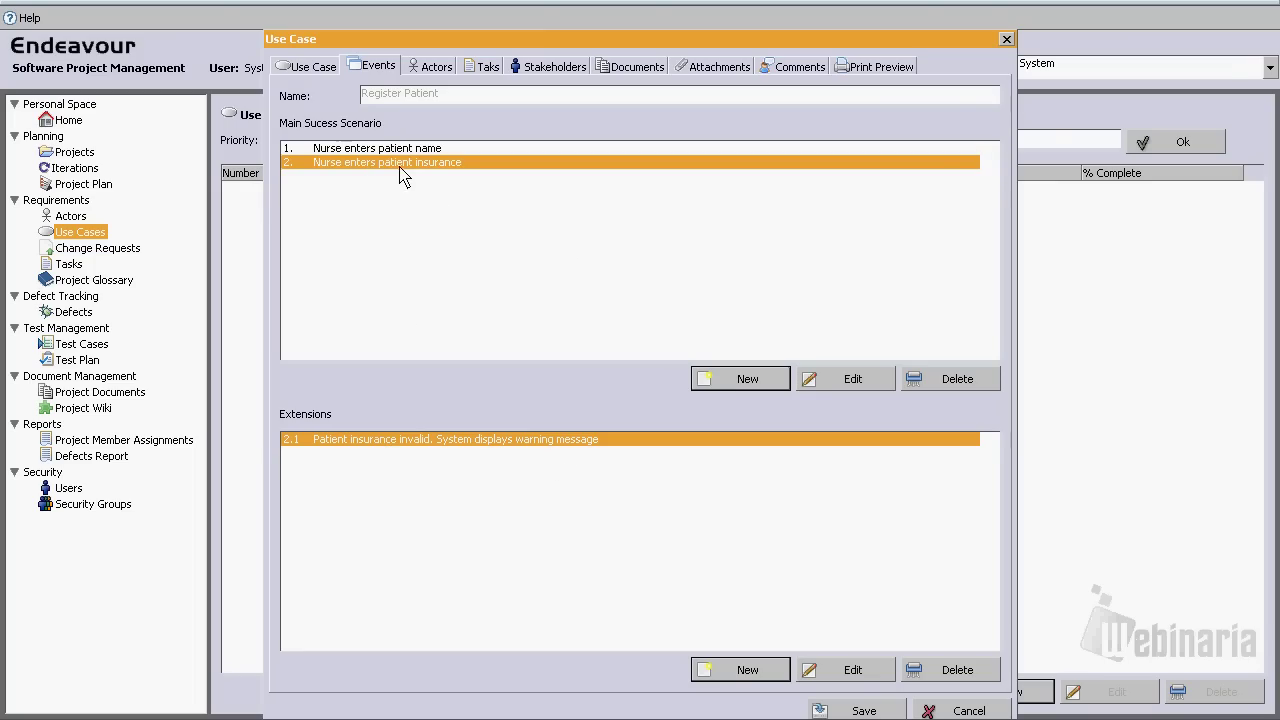
Assign the Nurse and Patient actors to the Register Patient use case and save it
click(433, 66)
drag(296, 150, 700, 170)
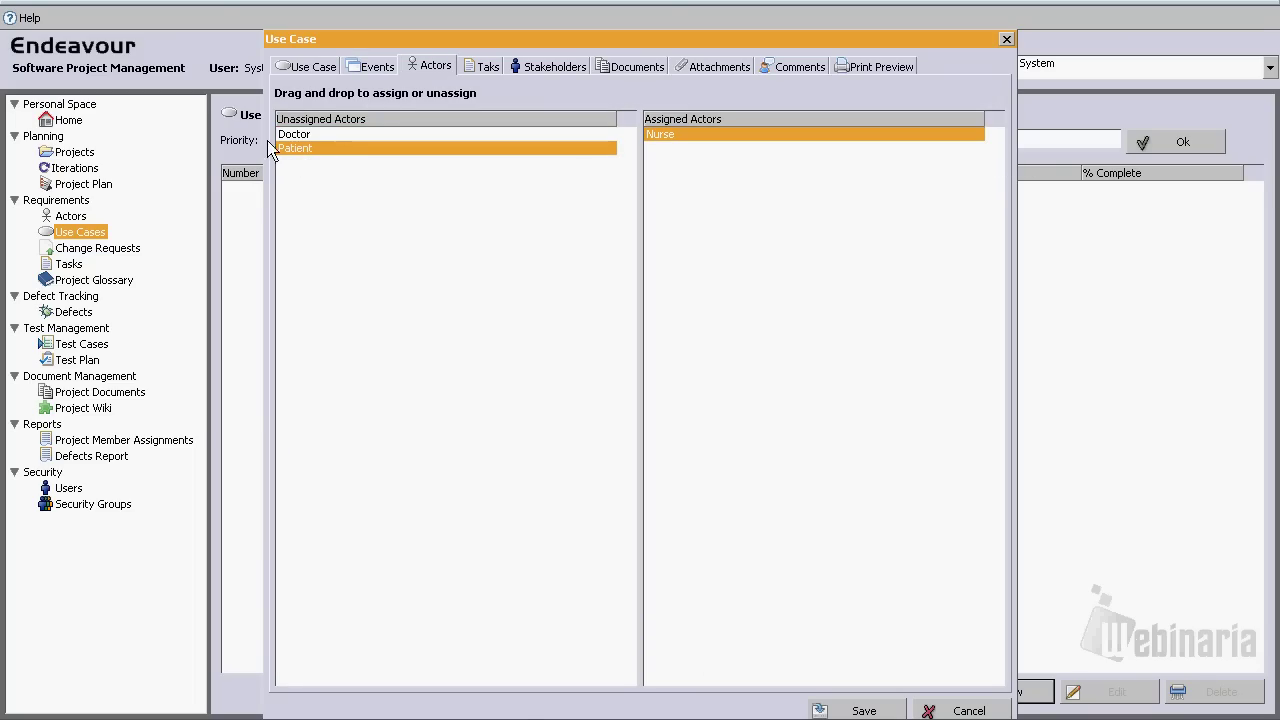
drag(306, 151, 703, 171)
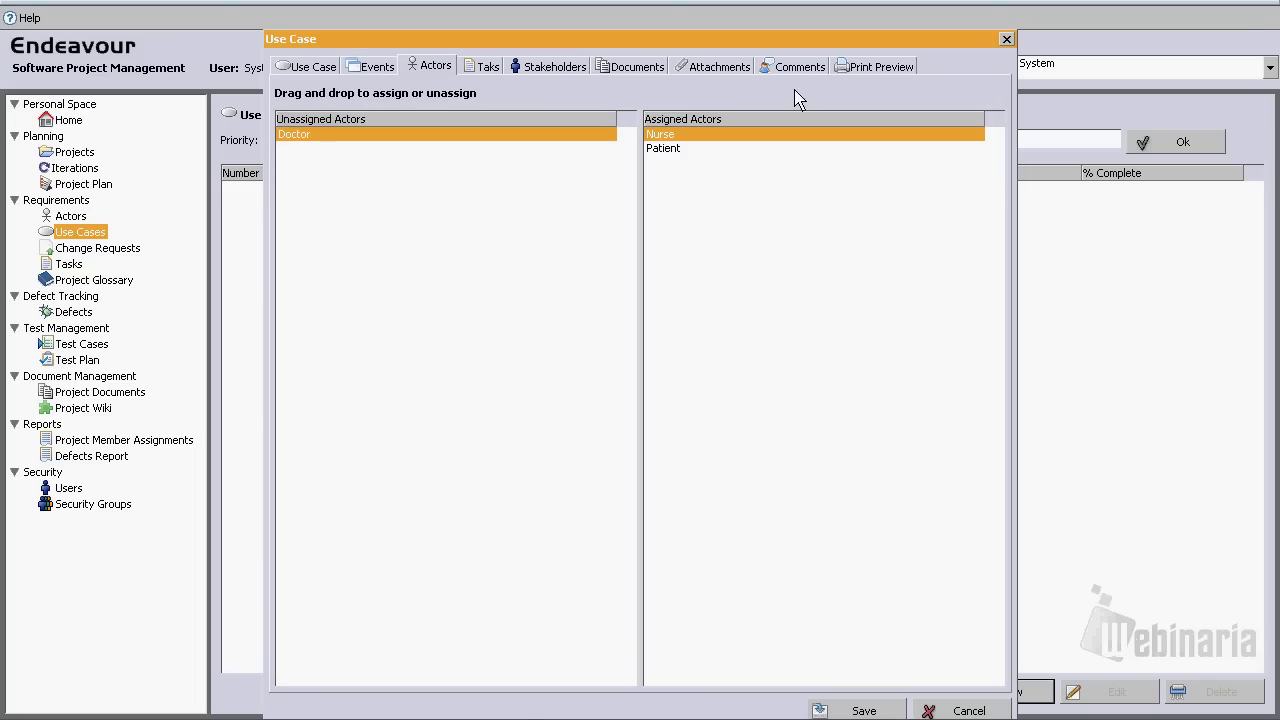
click(869, 708)
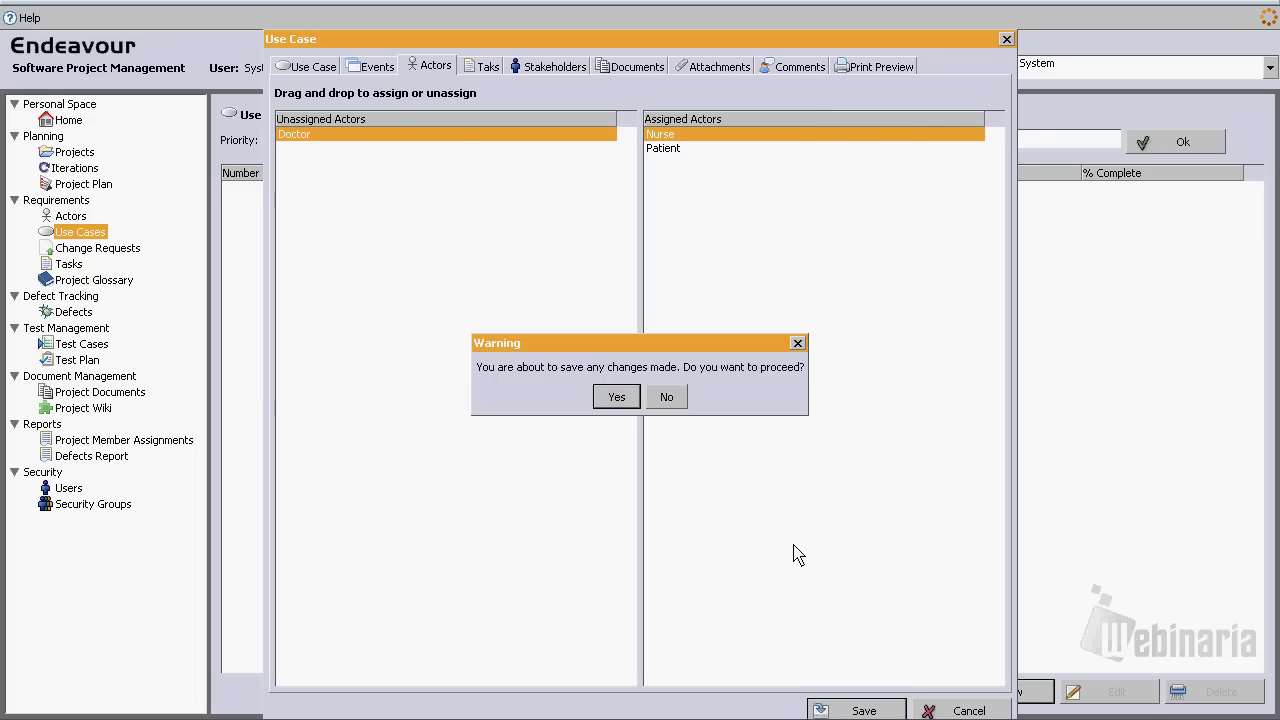
click(620, 394)
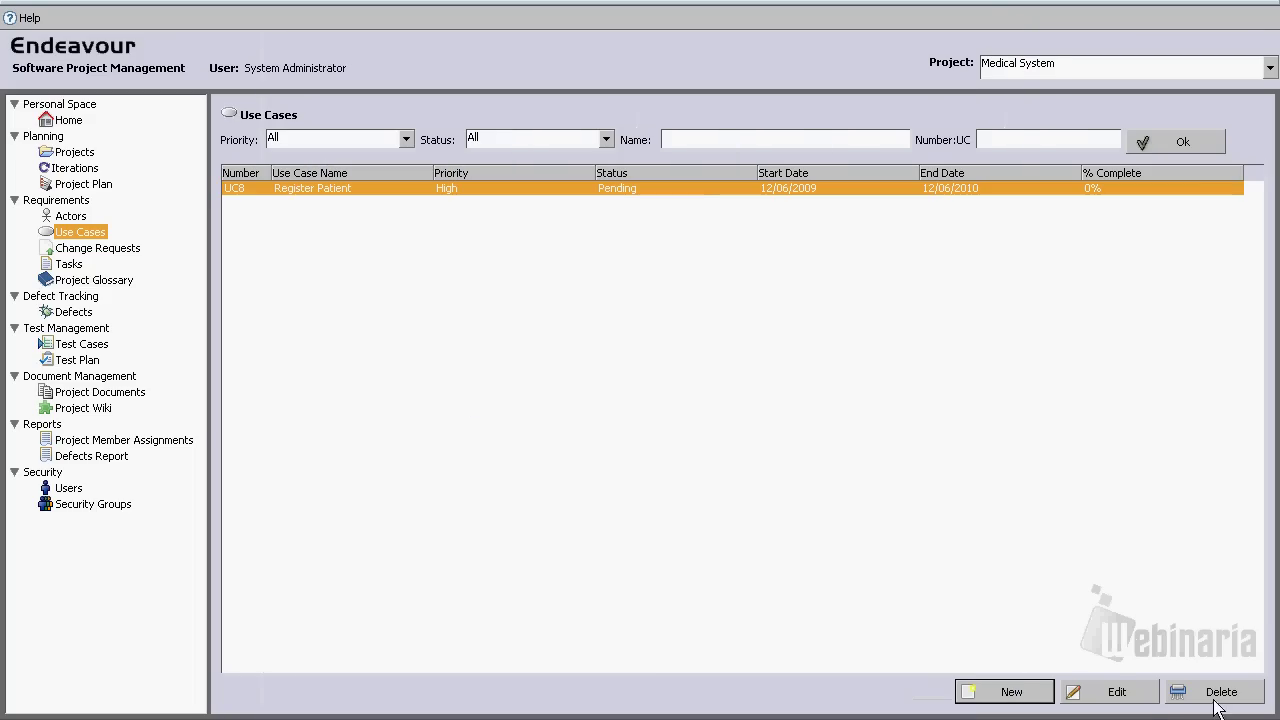
Examine the print preview of the Register Patient use case down to its extensions and close the use case
click(1108, 696)
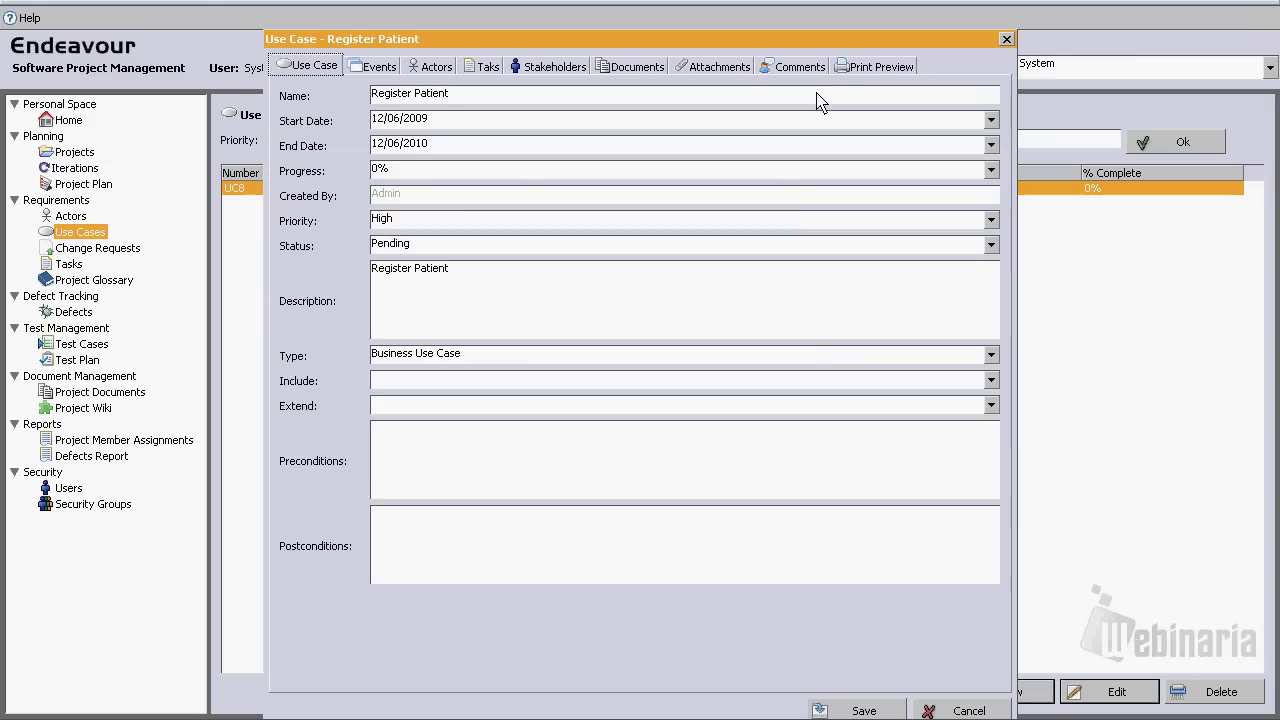
click(857, 72)
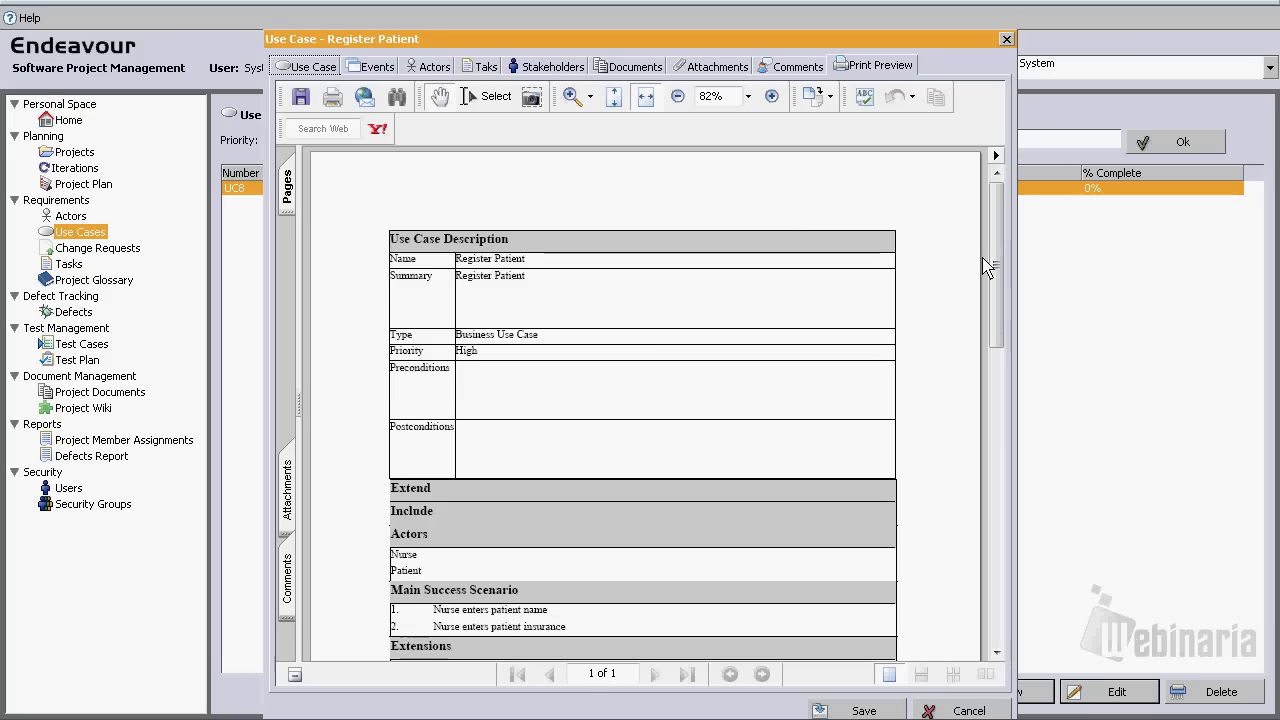
drag(1000, 267, 1013, 303)
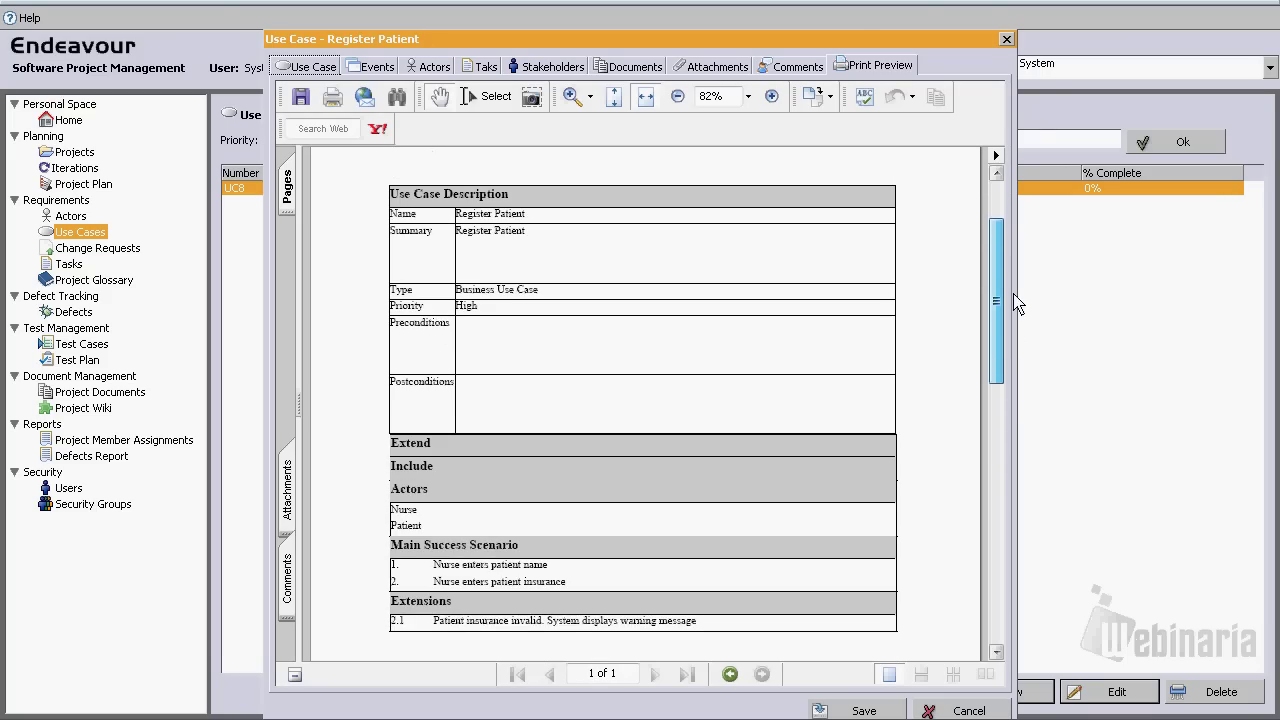
click(1006, 40)
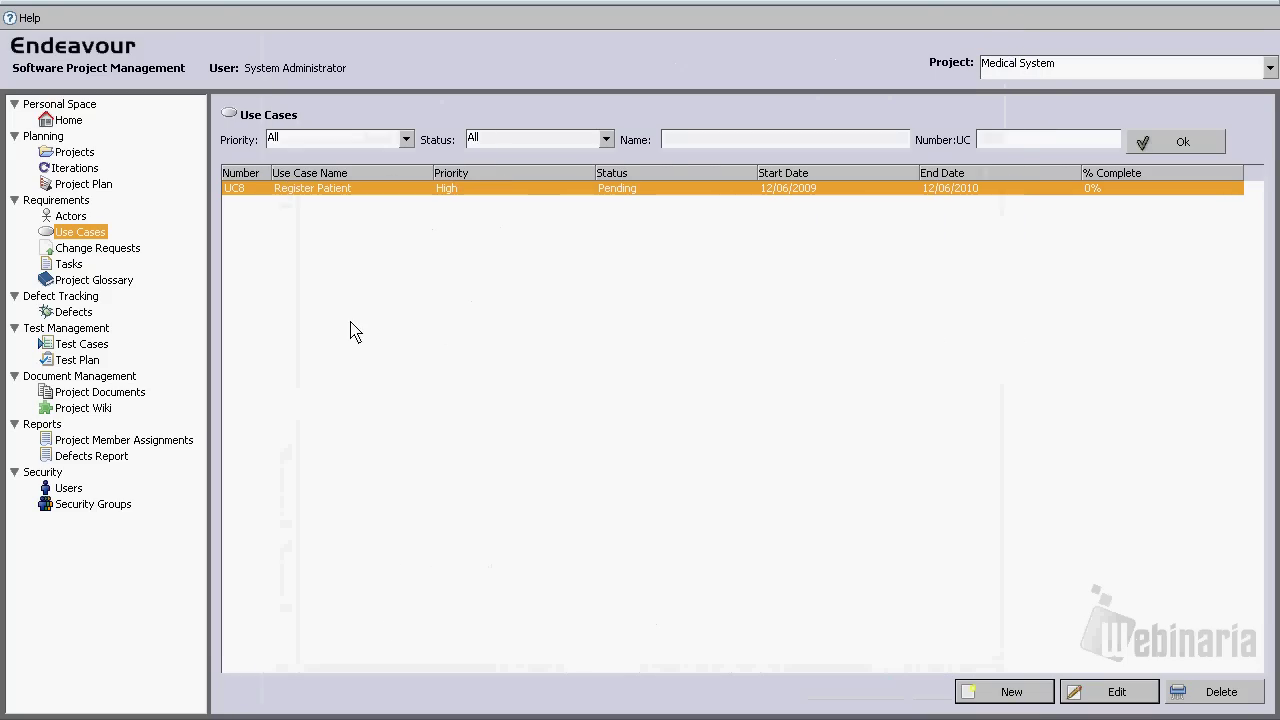
Start a new defect in the Medical System project and name it "Login error"
click(76, 317)
click(1008, 691)
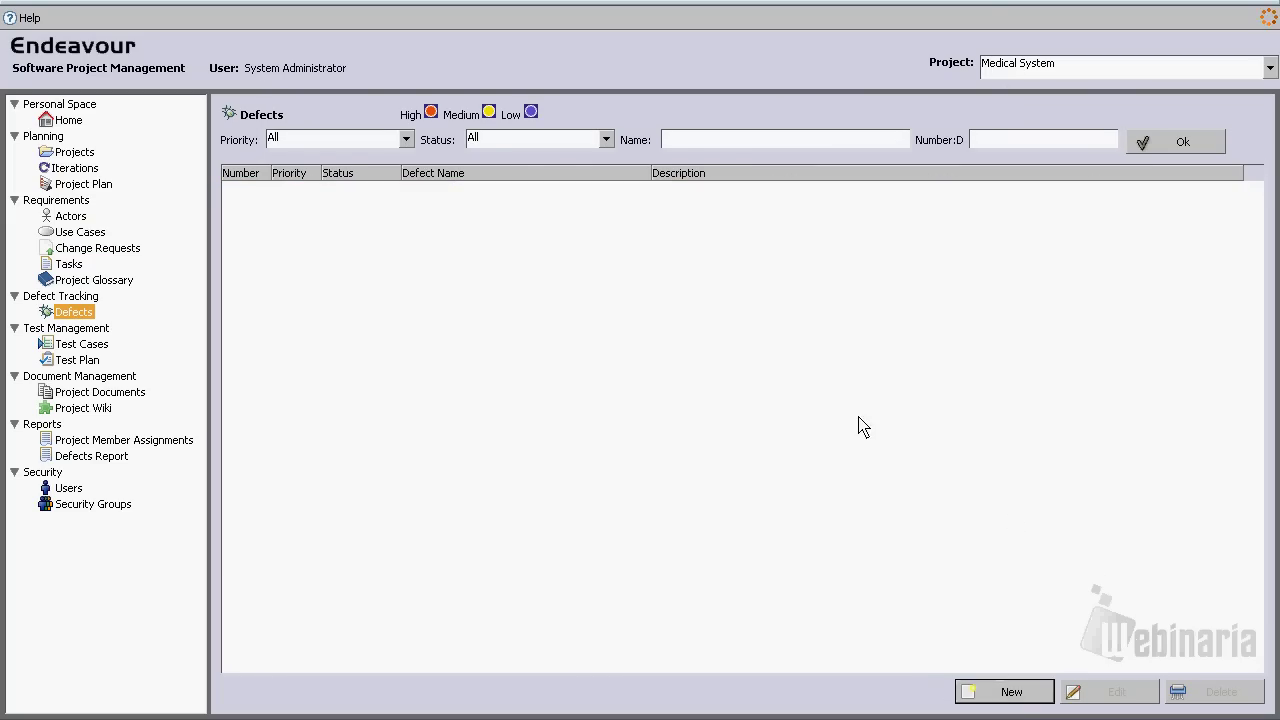
click(599, 196)
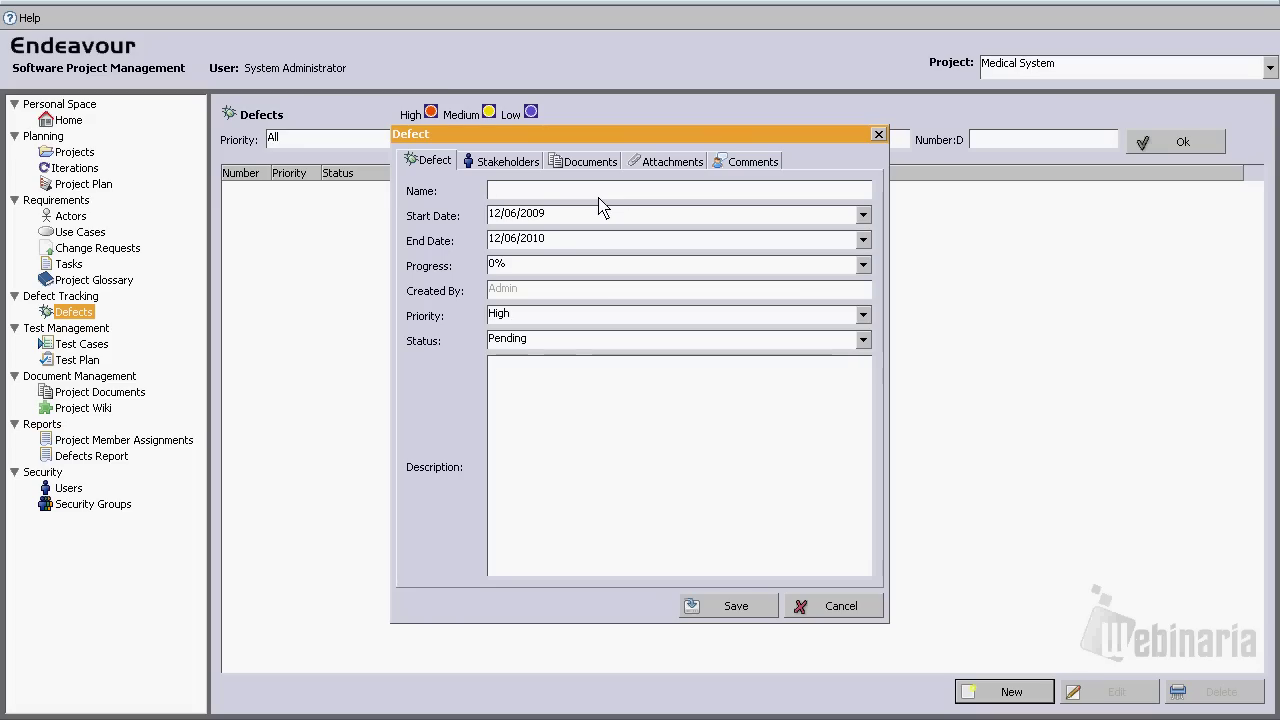
text(Login error)
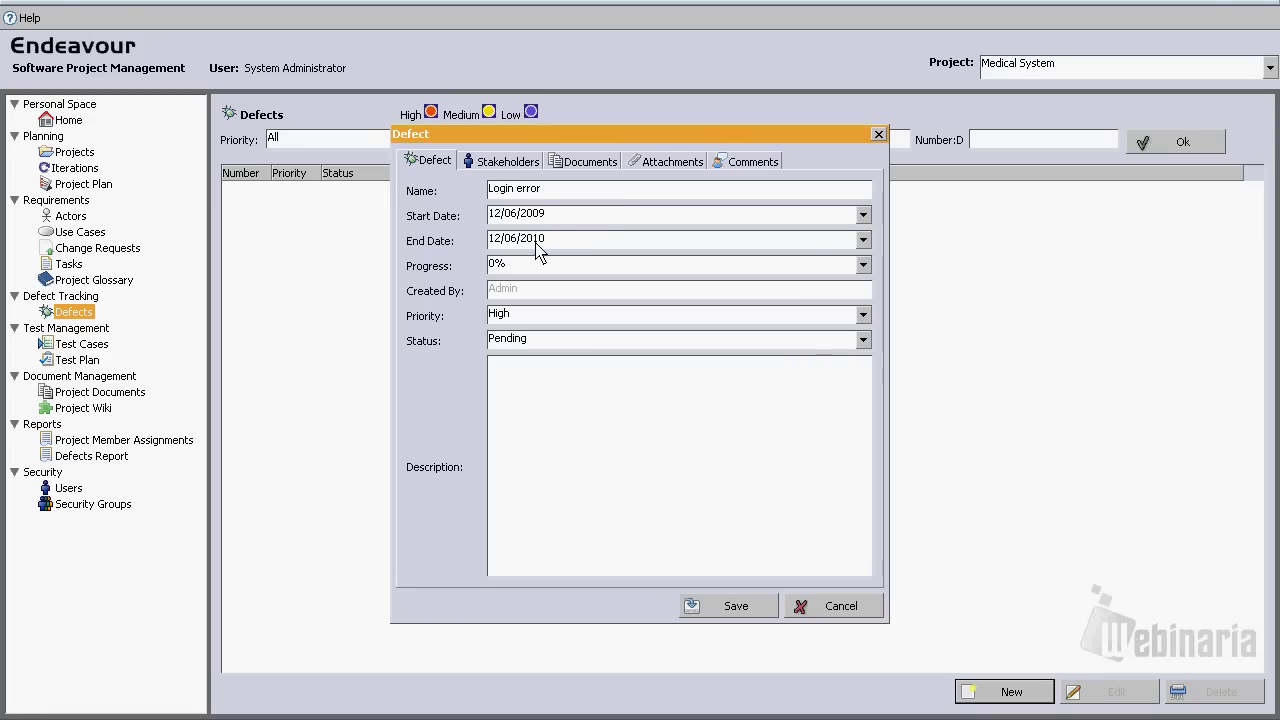
Enter "Name is misspelled in the login screen." as the defect's description
click(575, 408)
text(L)
text(Name is mis)
text(sp)
text(ell)
key(BackSpace)
key(BackSpace)
key(BackSpace)
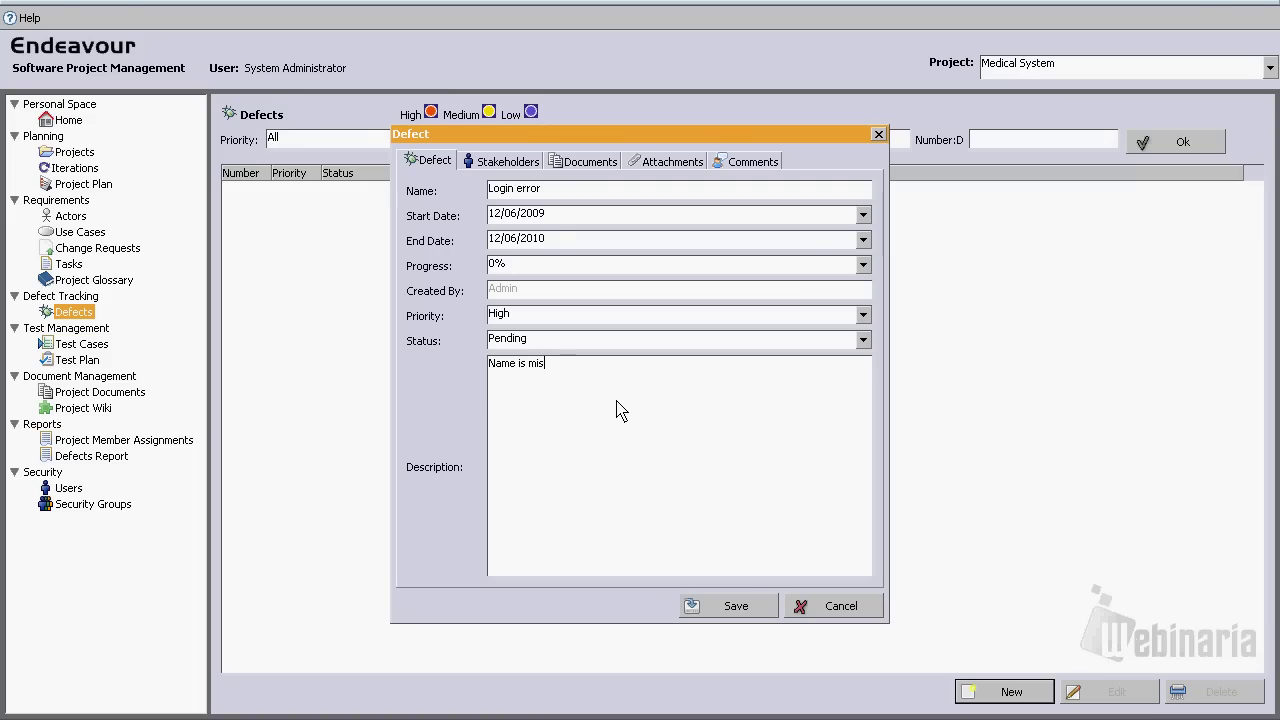
text(pelled in)
key(BackSpace)
key(BackSpace)
key(BackSpace)
key(BackSpace)
key(BackSpace)
key(BackSpace)
key(BackSpace)
text(pl)
key(BackSpace)
key(BackSpace)
text(elled)
key(BackSpace)
key(BackSpace)
key(BackSpace)
key(BackSpace)
key(BackSpace)
key(BackSpace)
key(BackSpace)
text(elled in the login screen.)
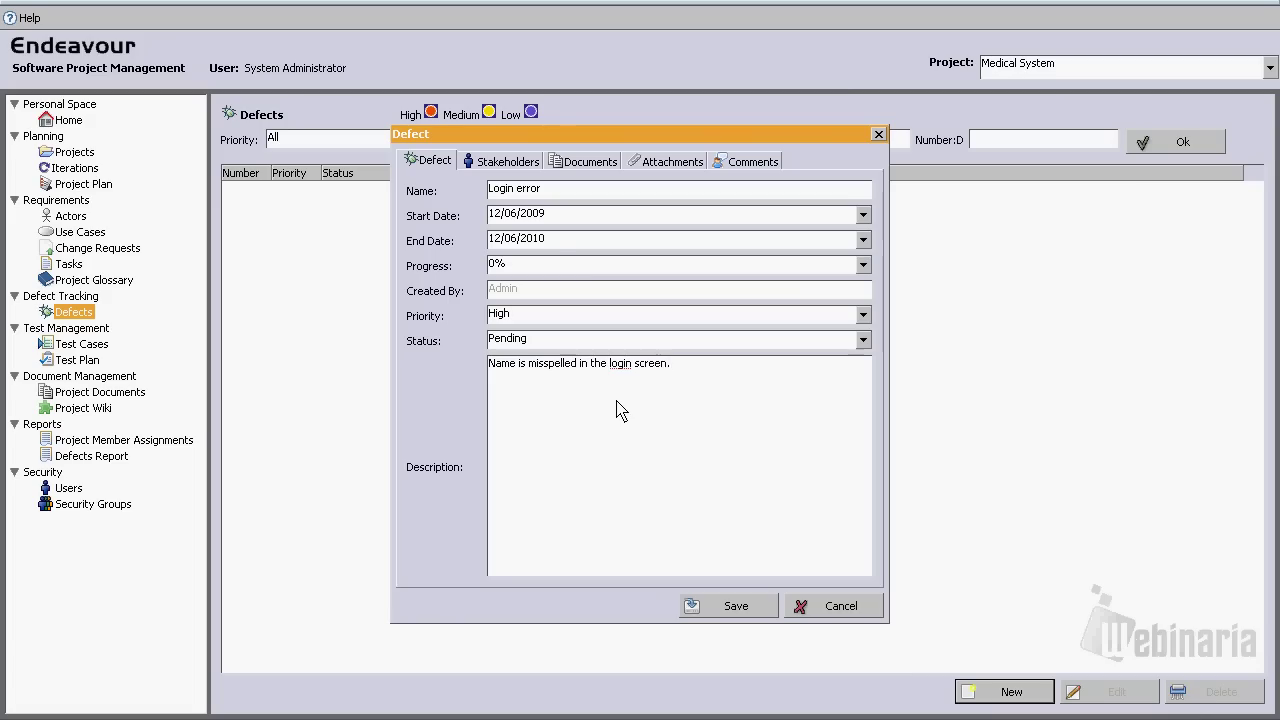
Assign the project member with the Developer role as the defect's stakeholder and save the defect
click(512, 161)
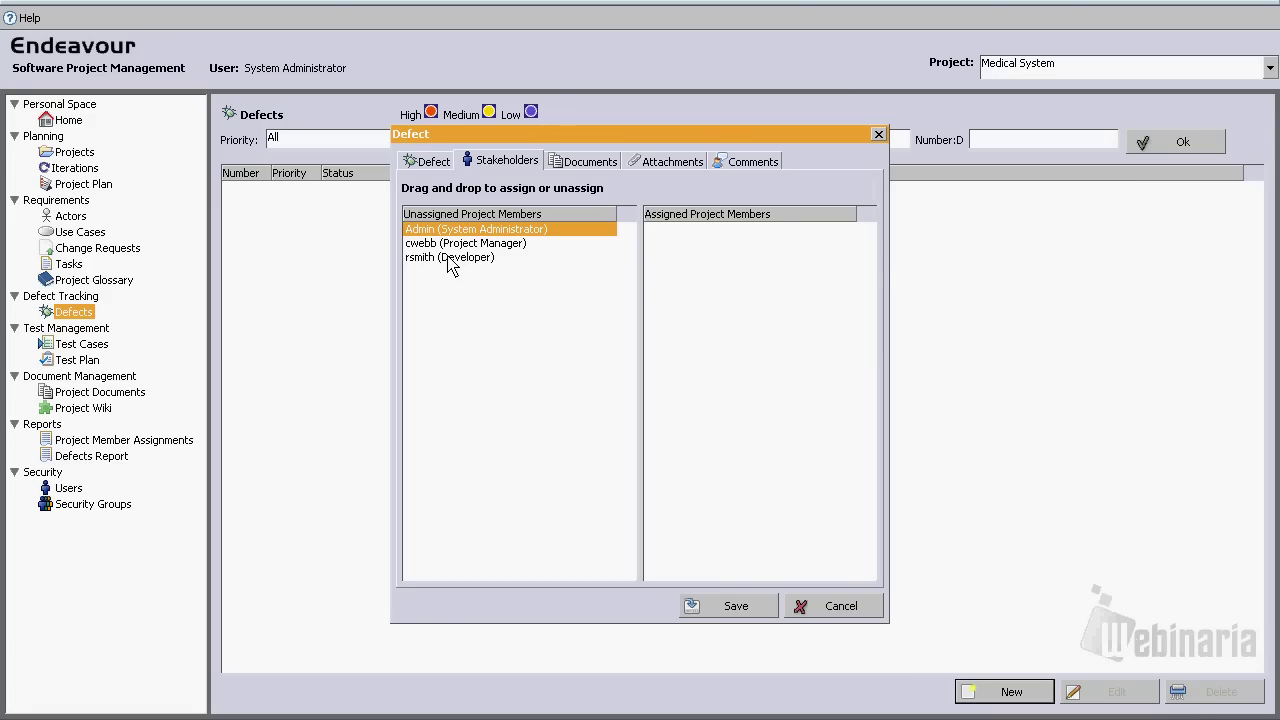
drag(450, 257, 680, 262)
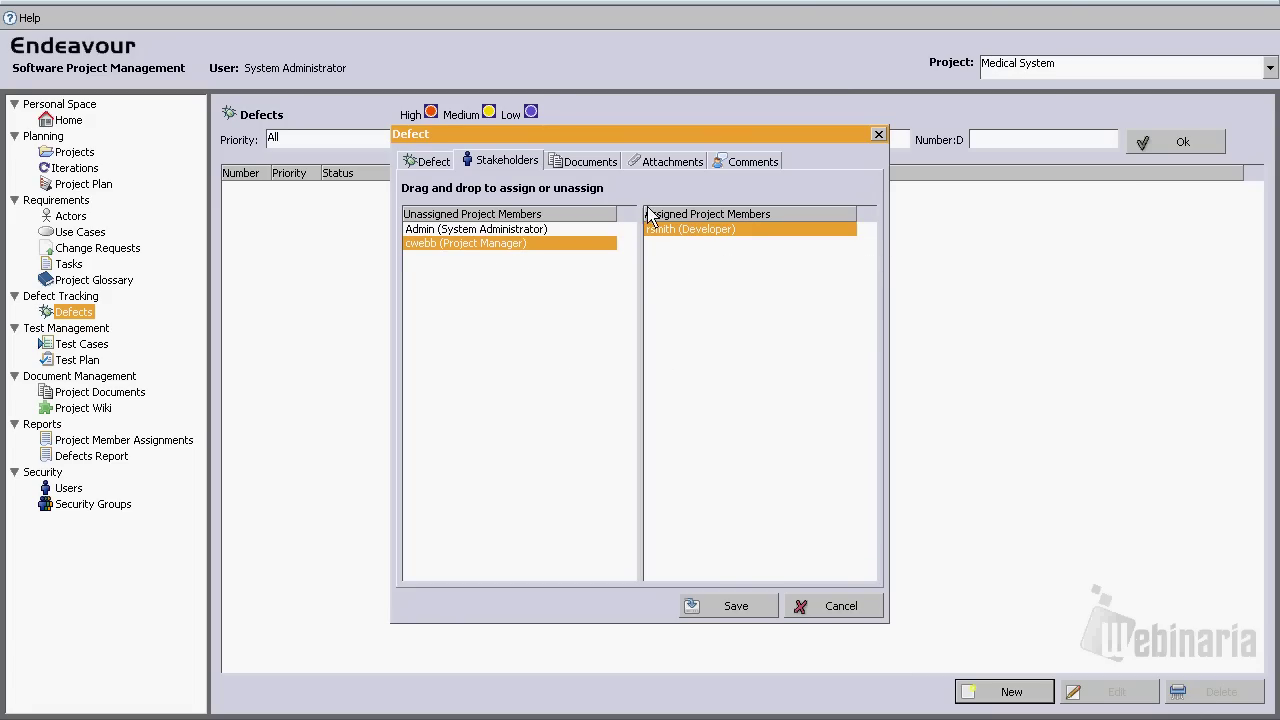
click(744, 606)
click(611, 399)
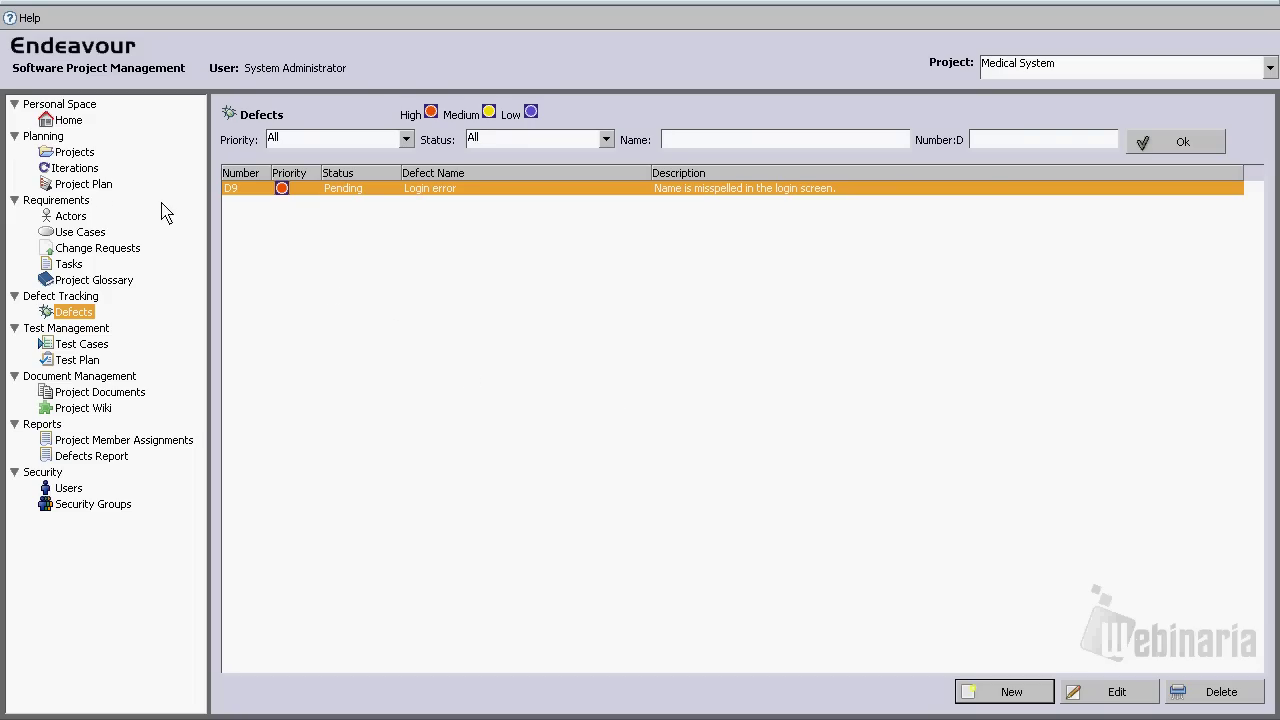
Open Iteration 1 and assign the Register Patient use case to it
click(80, 170)
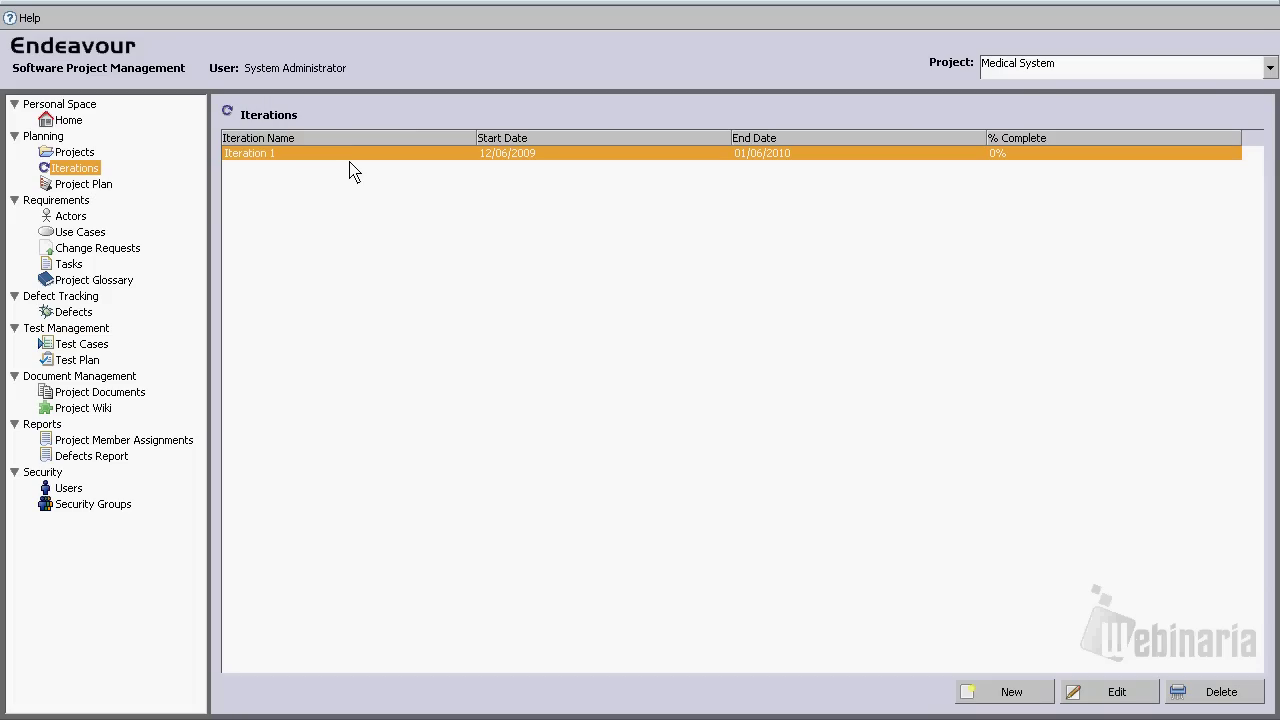
double_click(347, 156)
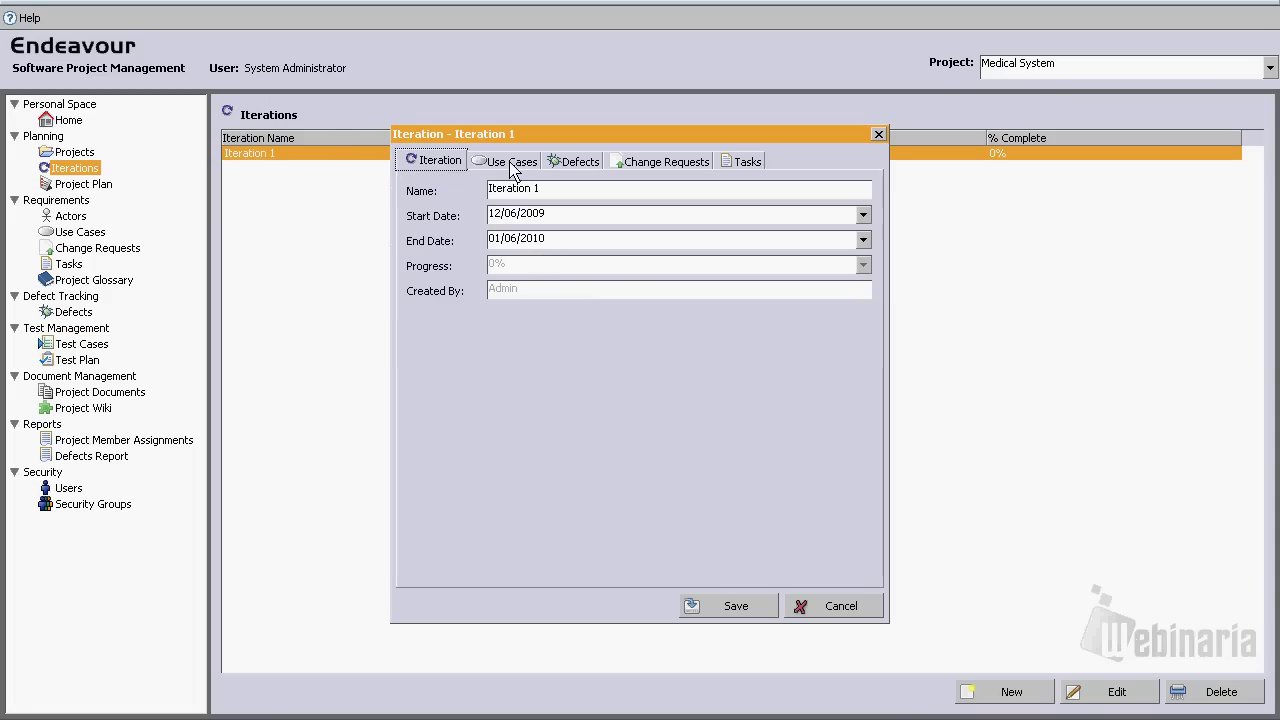
click(510, 162)
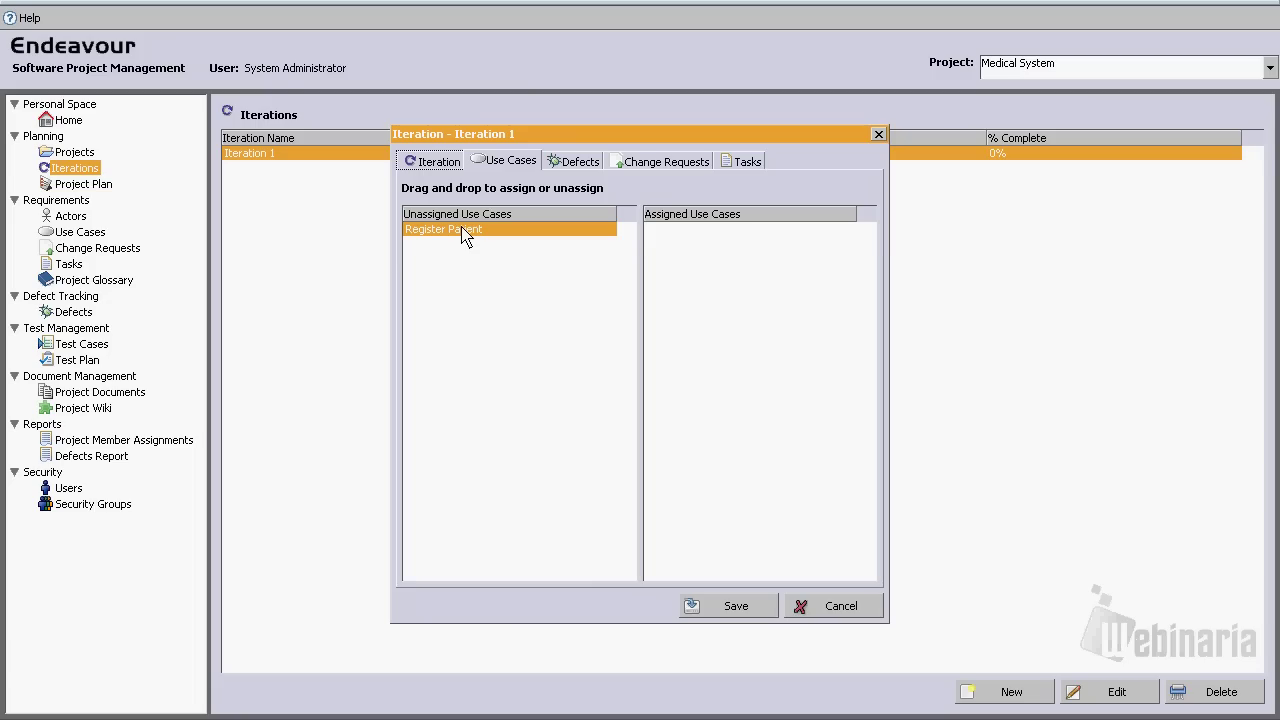
drag(463, 234, 688, 246)
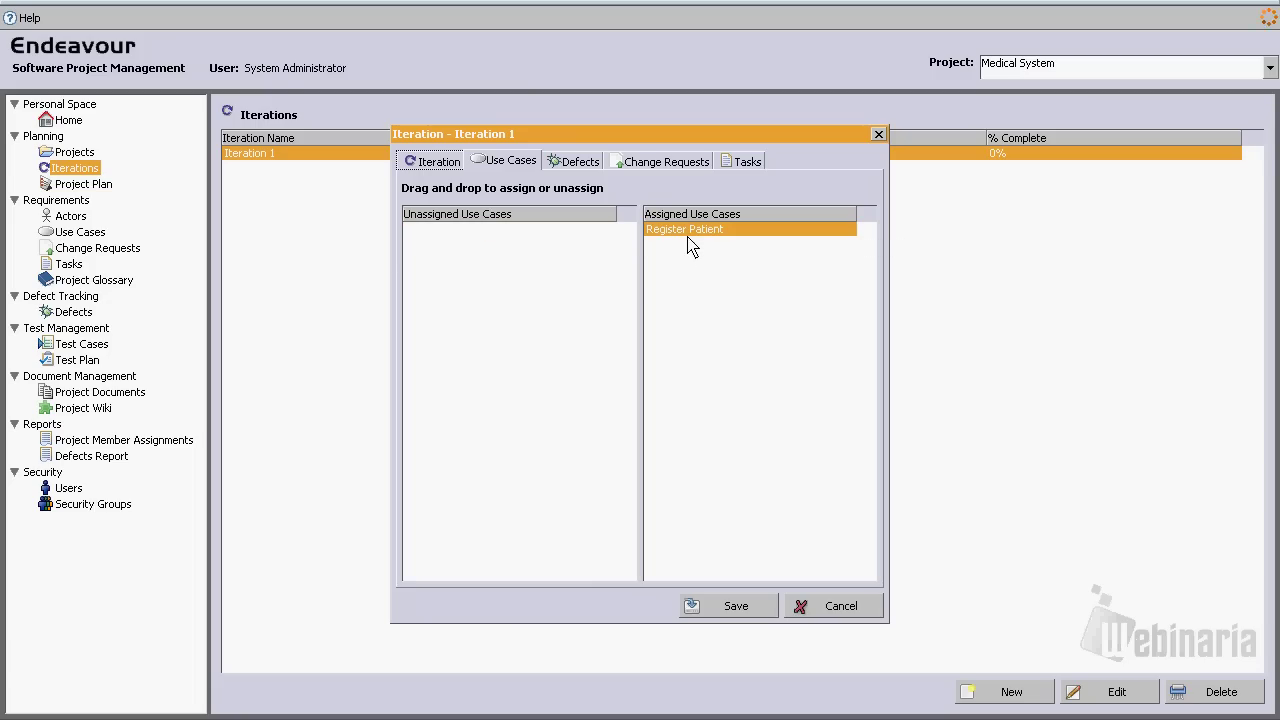
Assign the Login error defect to Iteration 1 and save the iteration
click(579, 162)
drag(485, 230, 687, 246)
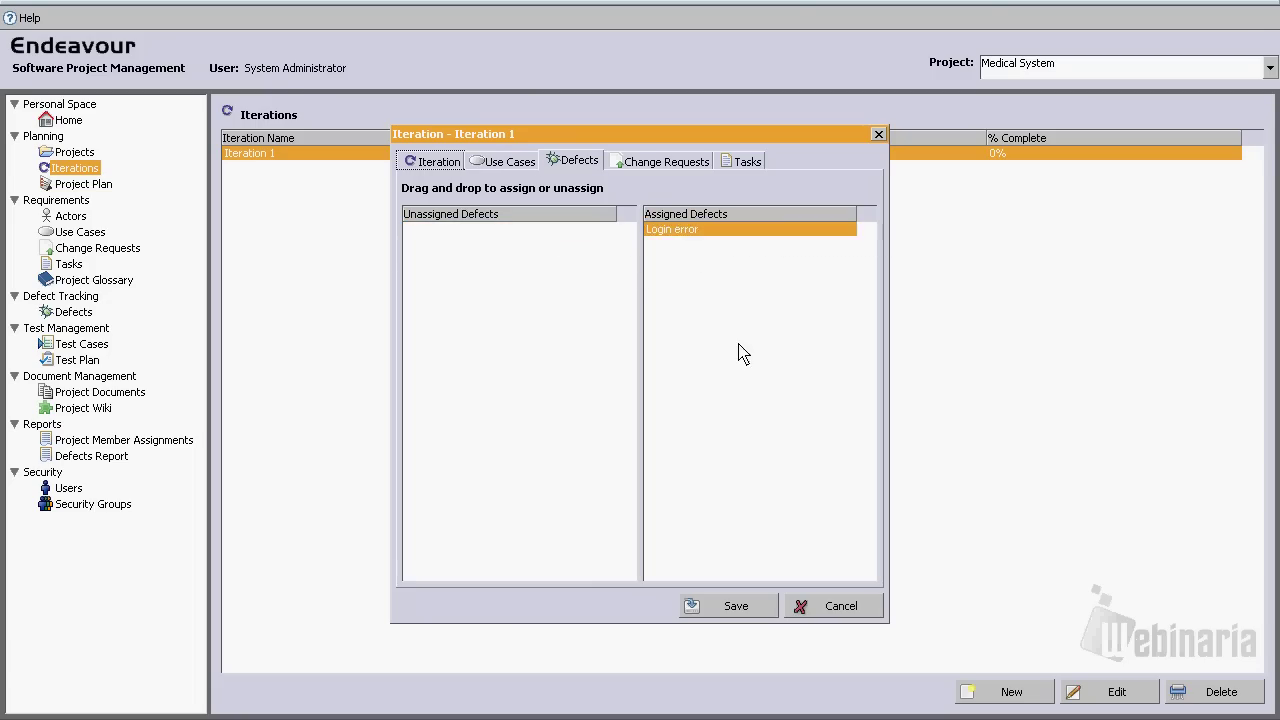
click(748, 607)
click(619, 401)
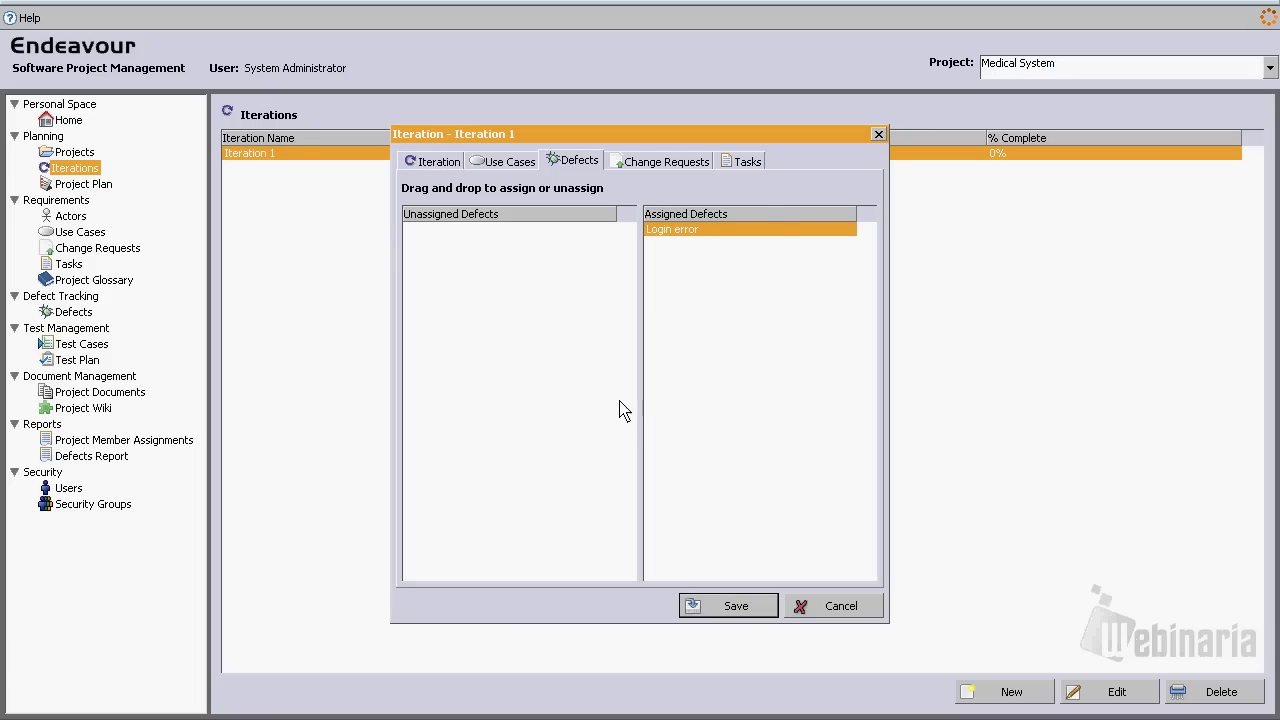
List the project's defects, check the start and end dates of the Login error defect and close it without changes
click(73, 312)
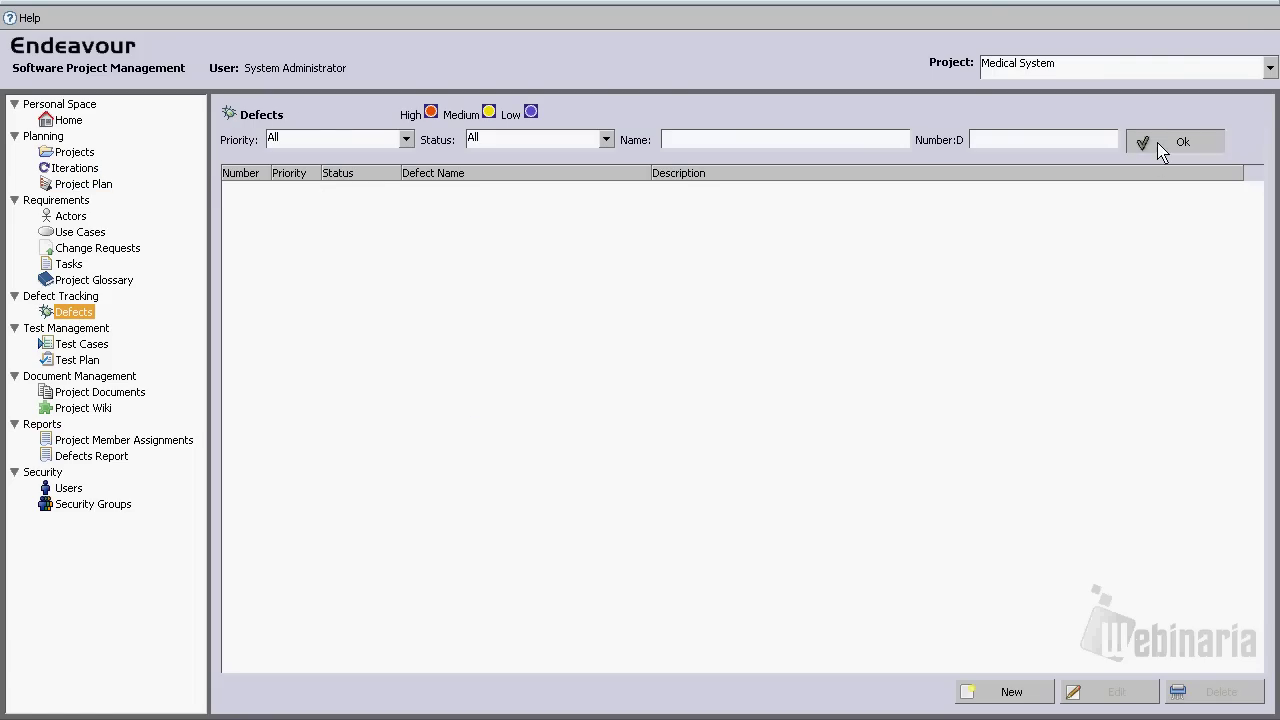
click(1160, 145)
double_click(710, 190)
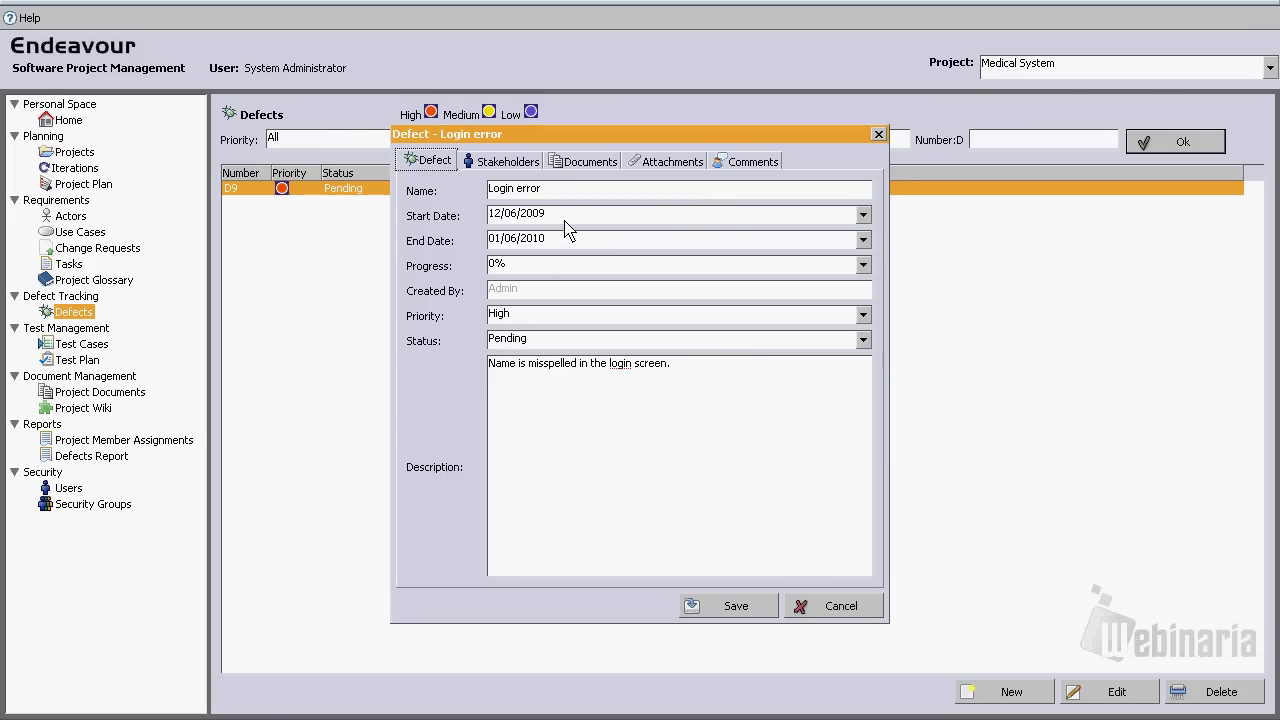
click(833, 607)
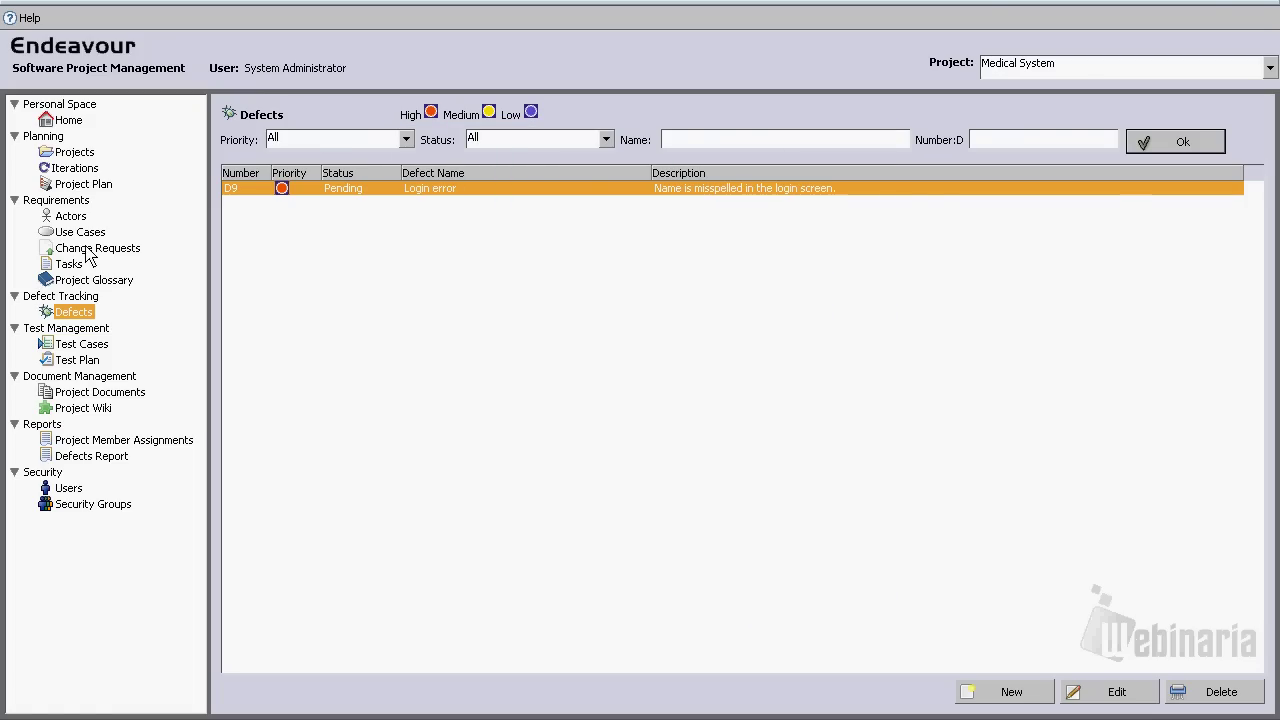
List the project's use cases, check the start and end dates of Register Patient and close it without changes
click(86, 232)
click(1149, 150)
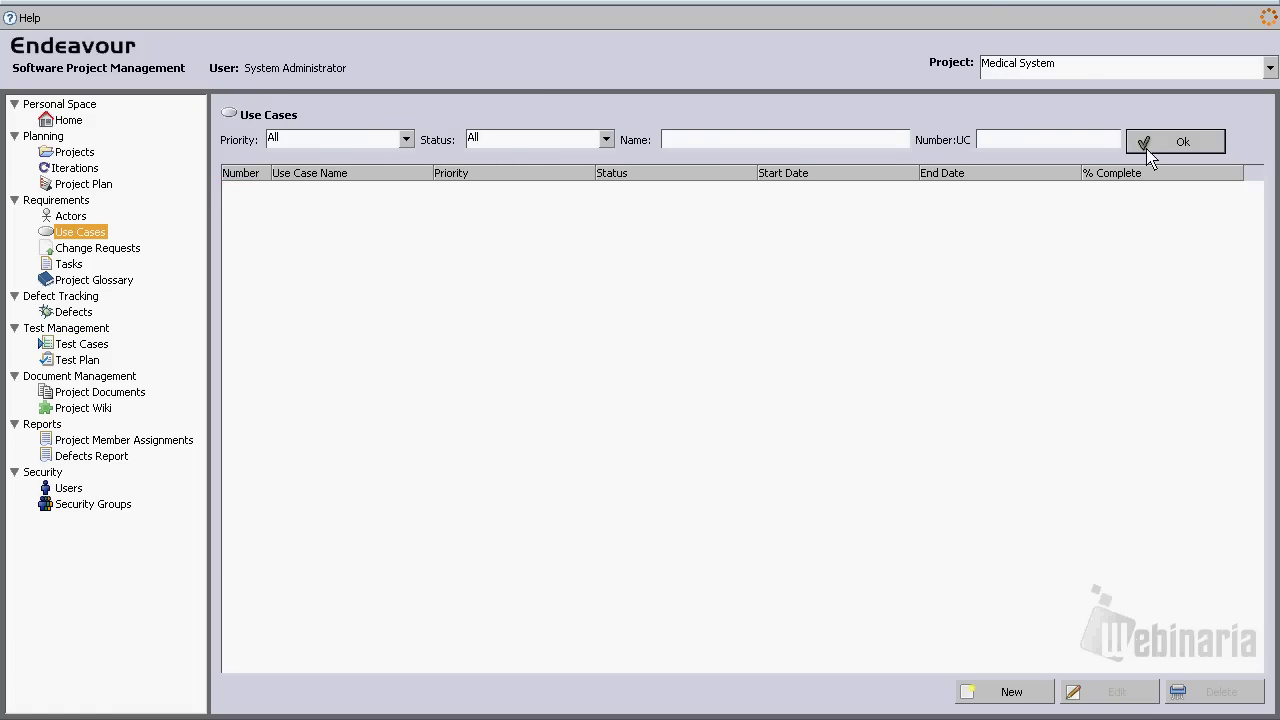
double_click(797, 190)
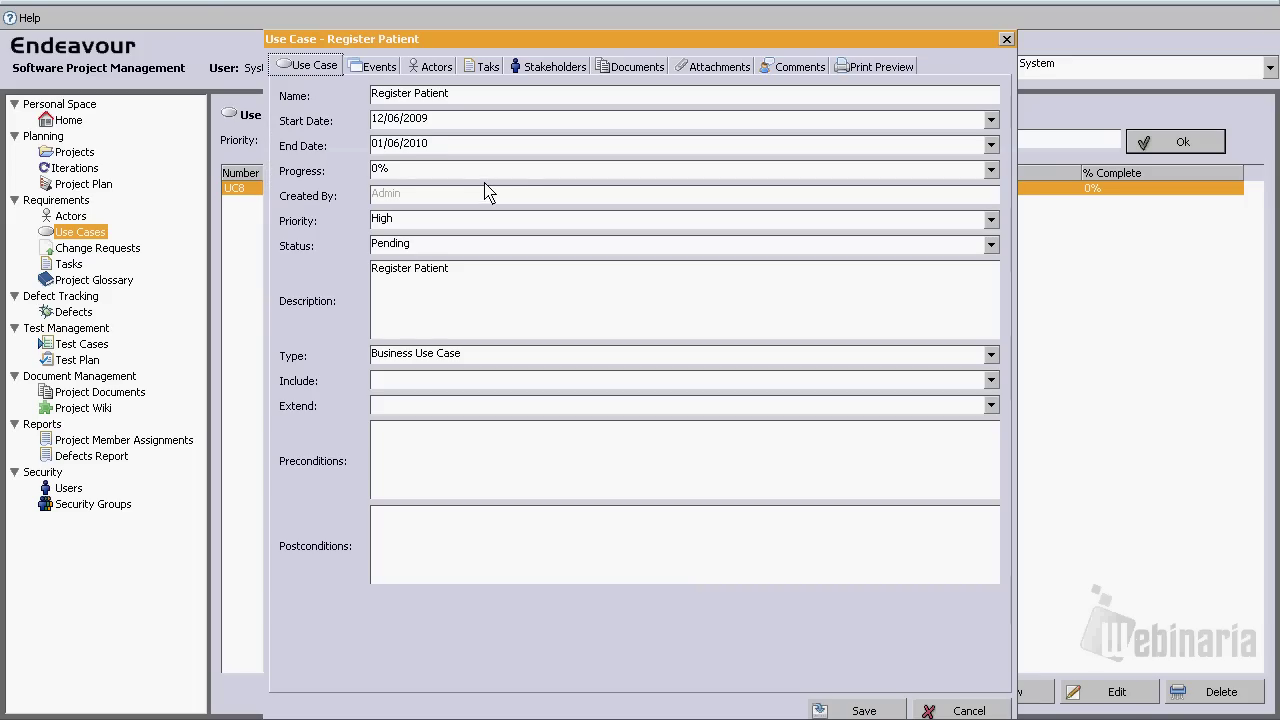
click(974, 708)
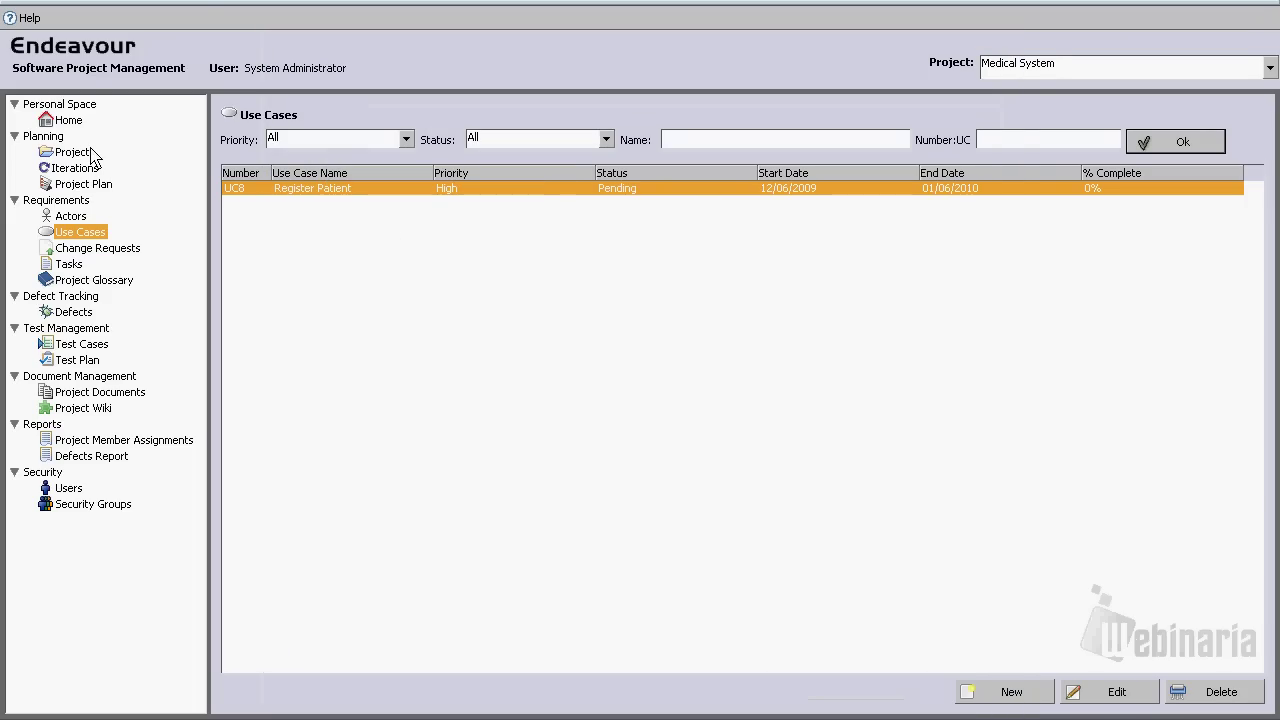
Open the Medical System project plan, expand all its artifacts and review the project schedule chart across its full timeline
click(97, 187)
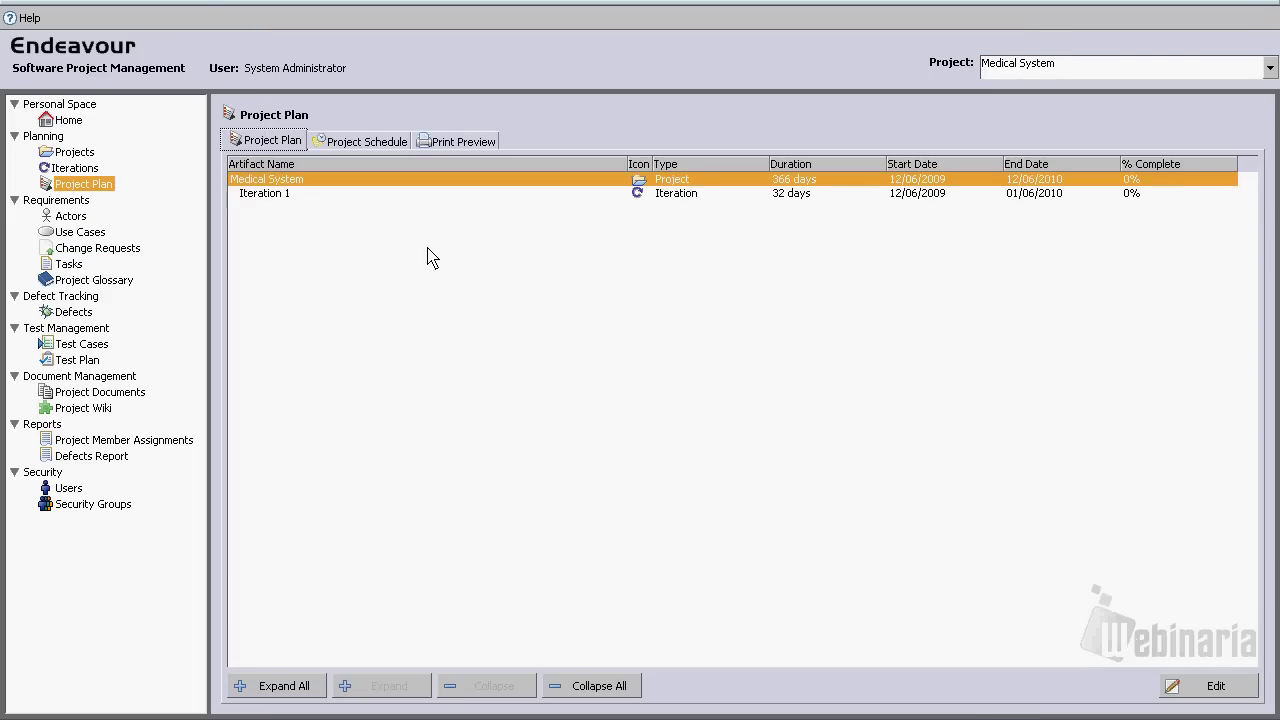
click(305, 687)
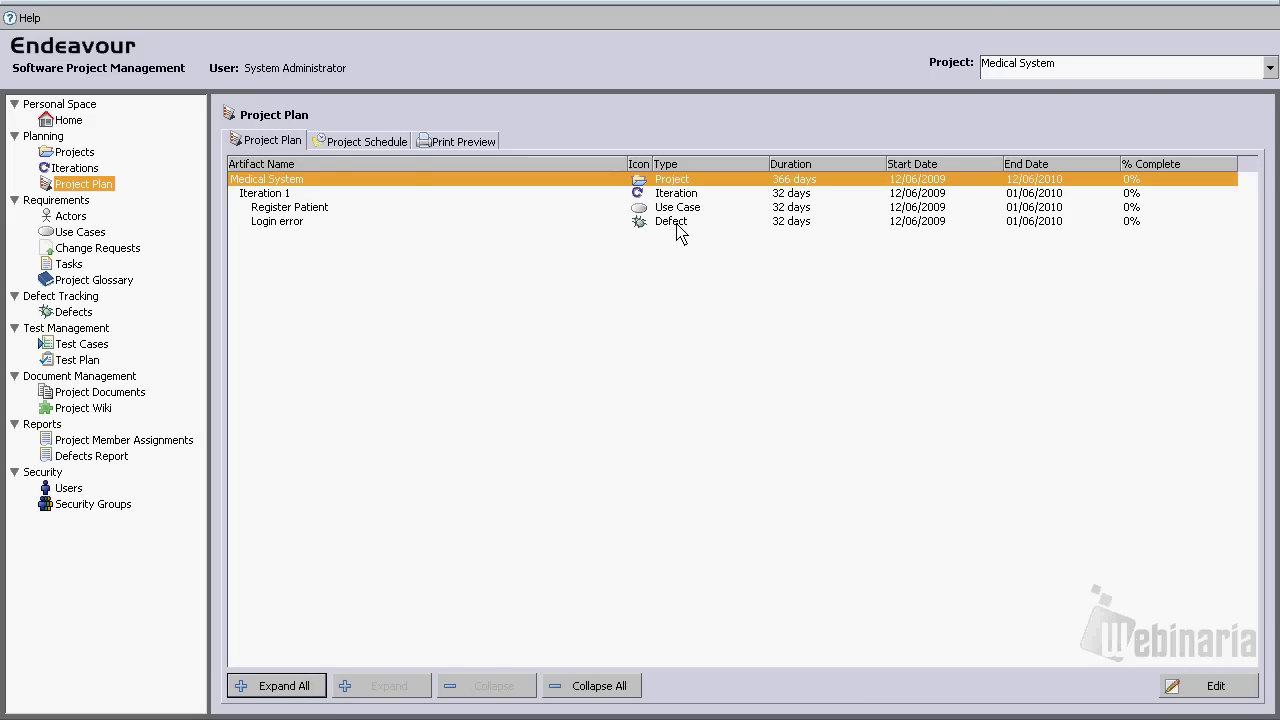
click(365, 142)
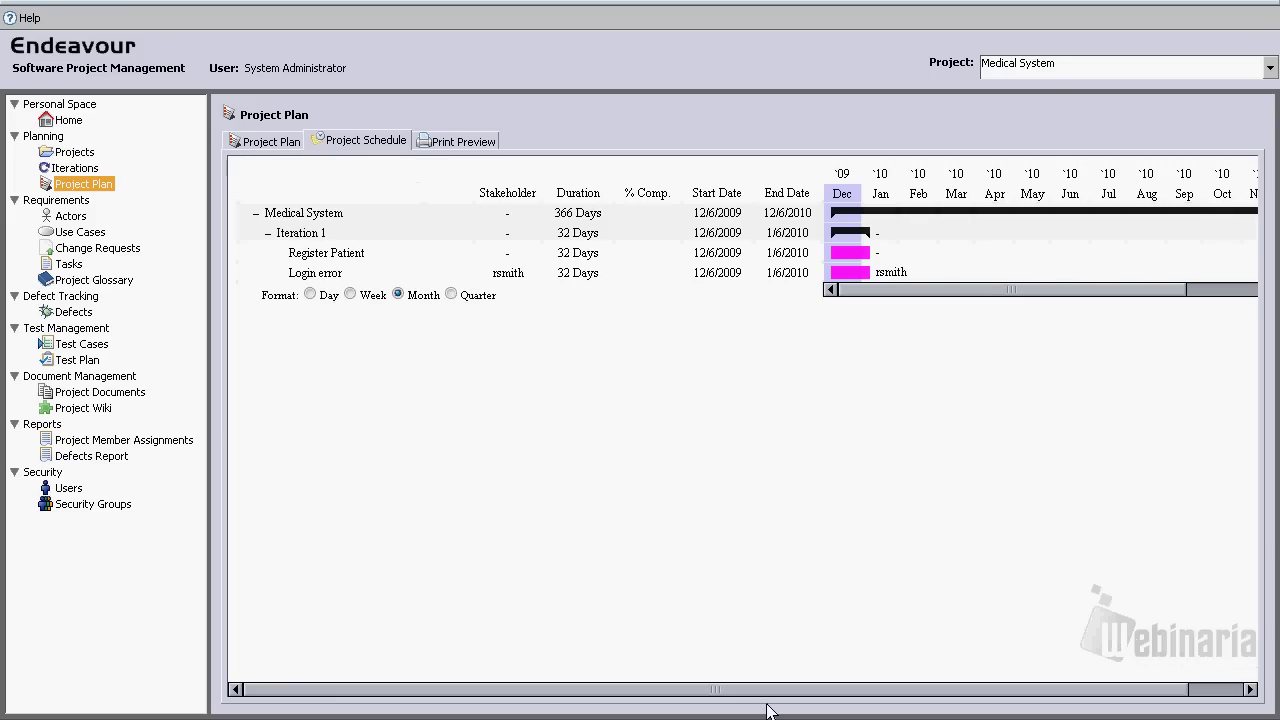
drag(740, 700, 890, 700)
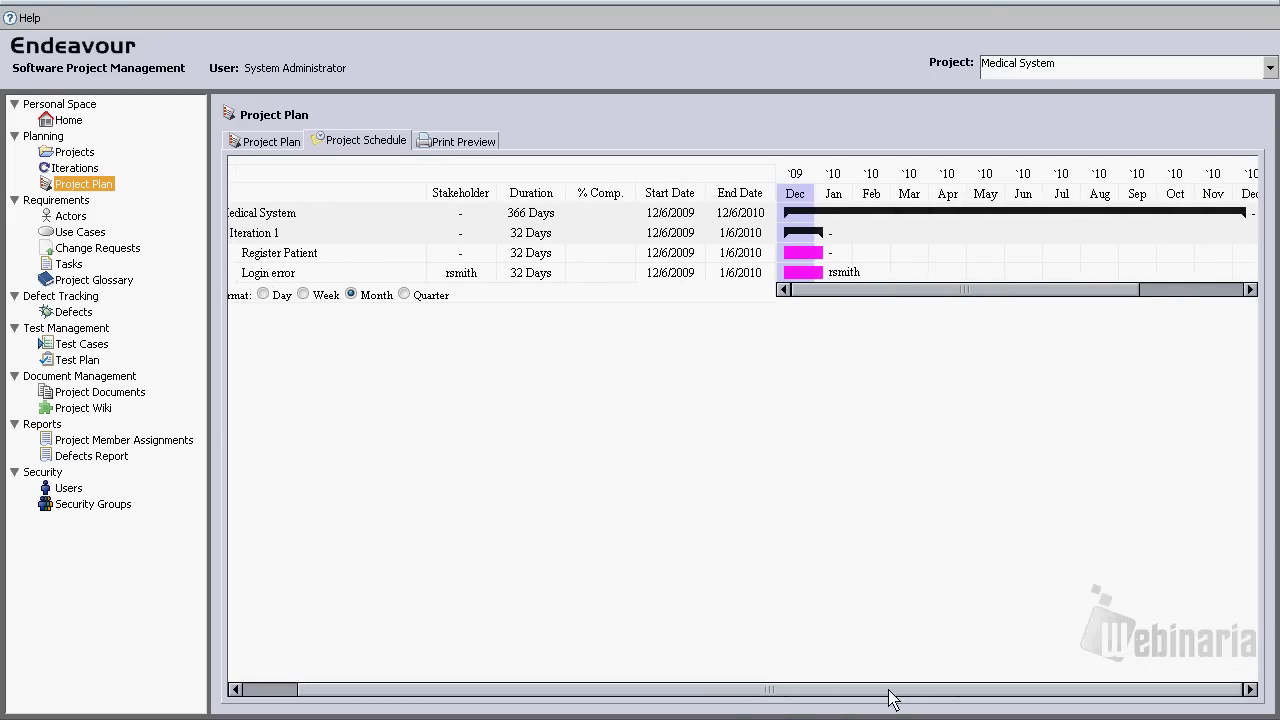
Review the print preview of the Medical System project timeline and return to the project schedule
click(475, 150)
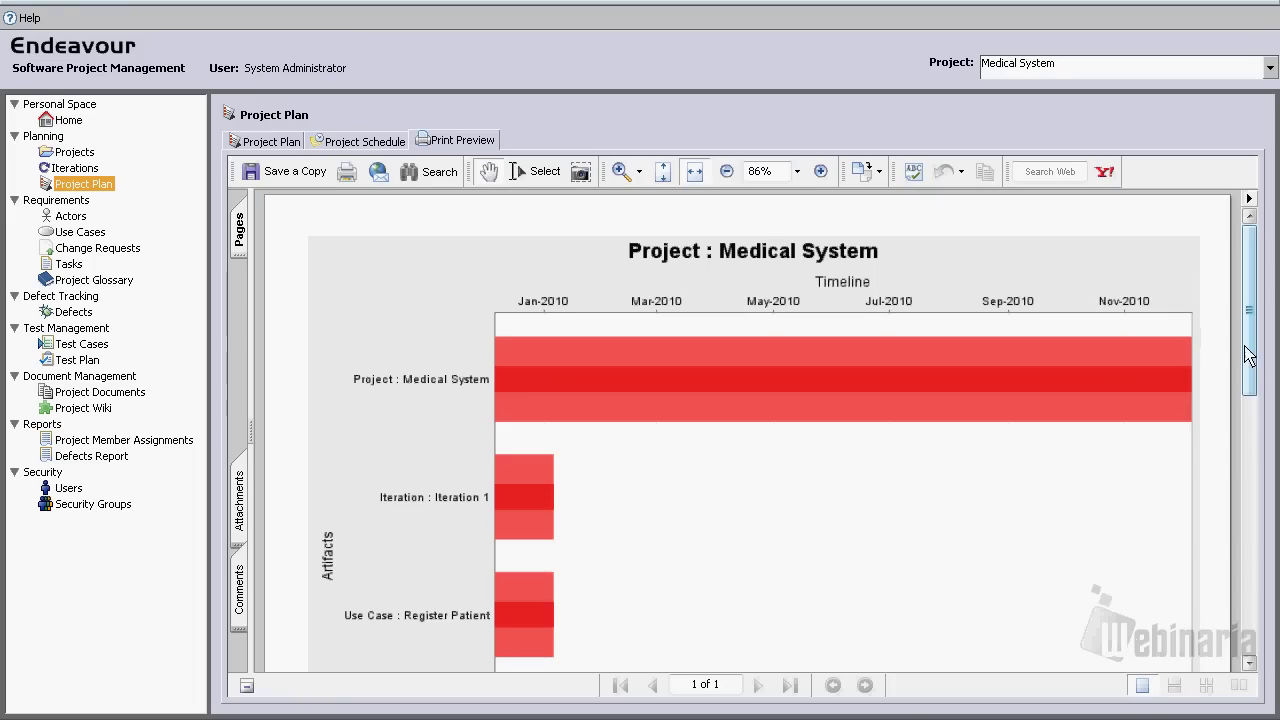
drag(1248, 355, 1248, 398)
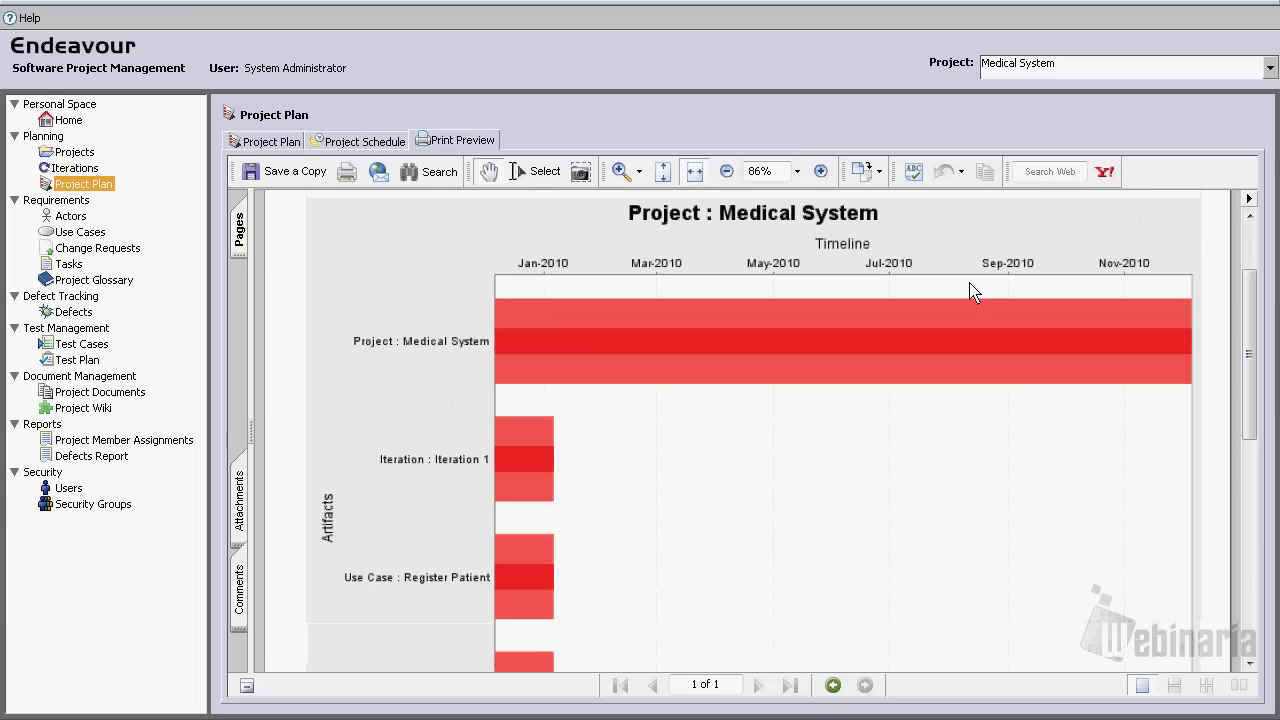
click(340, 142)
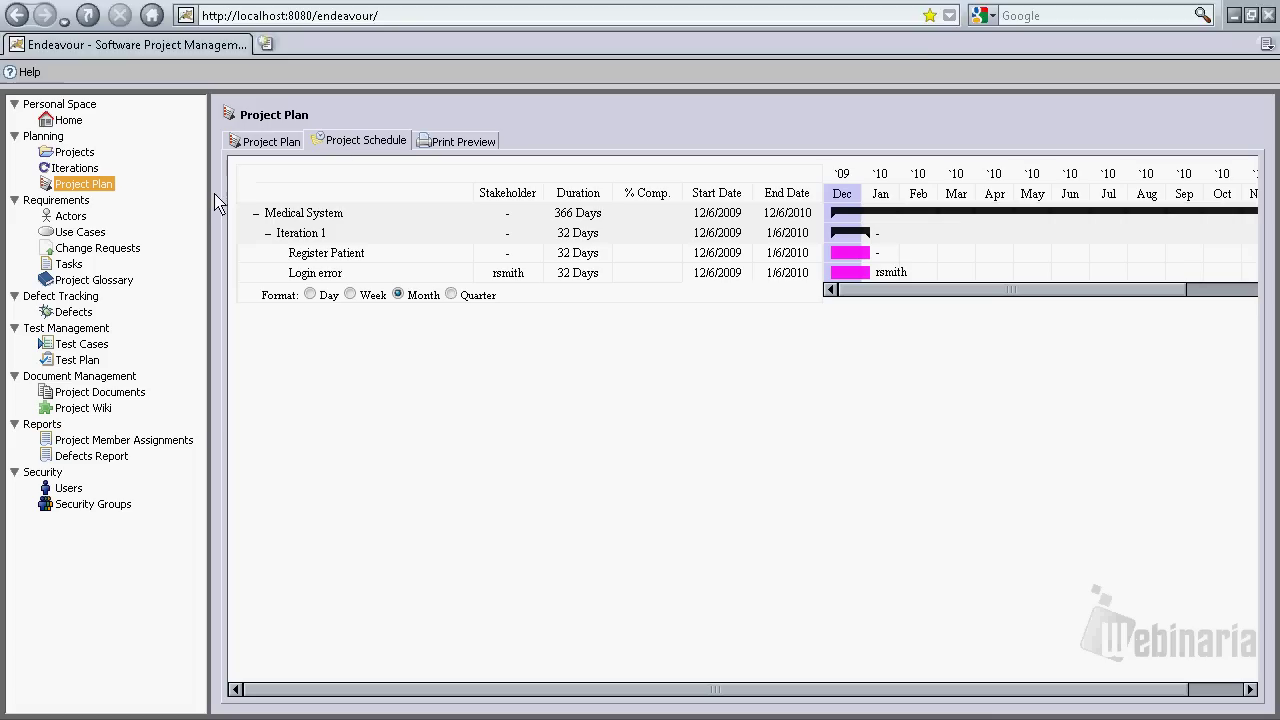
key(alt+Tab)
key(alt+Tab)
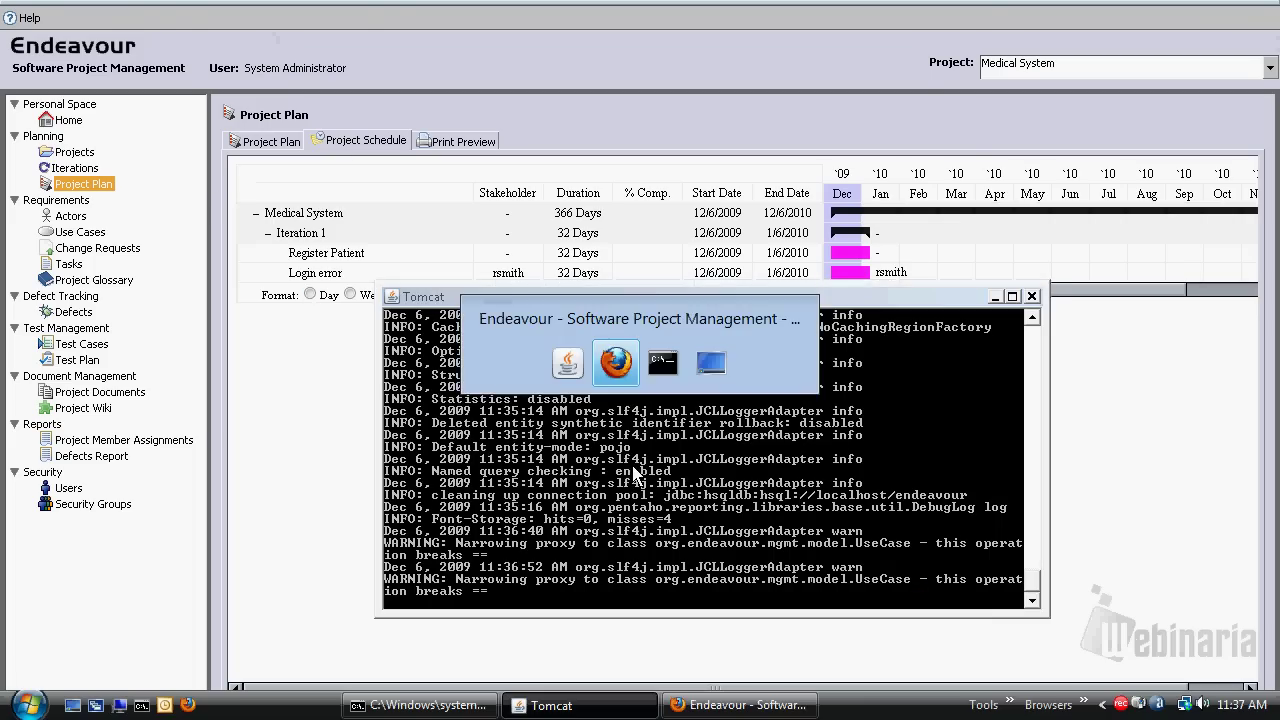
key(alt+Tab)
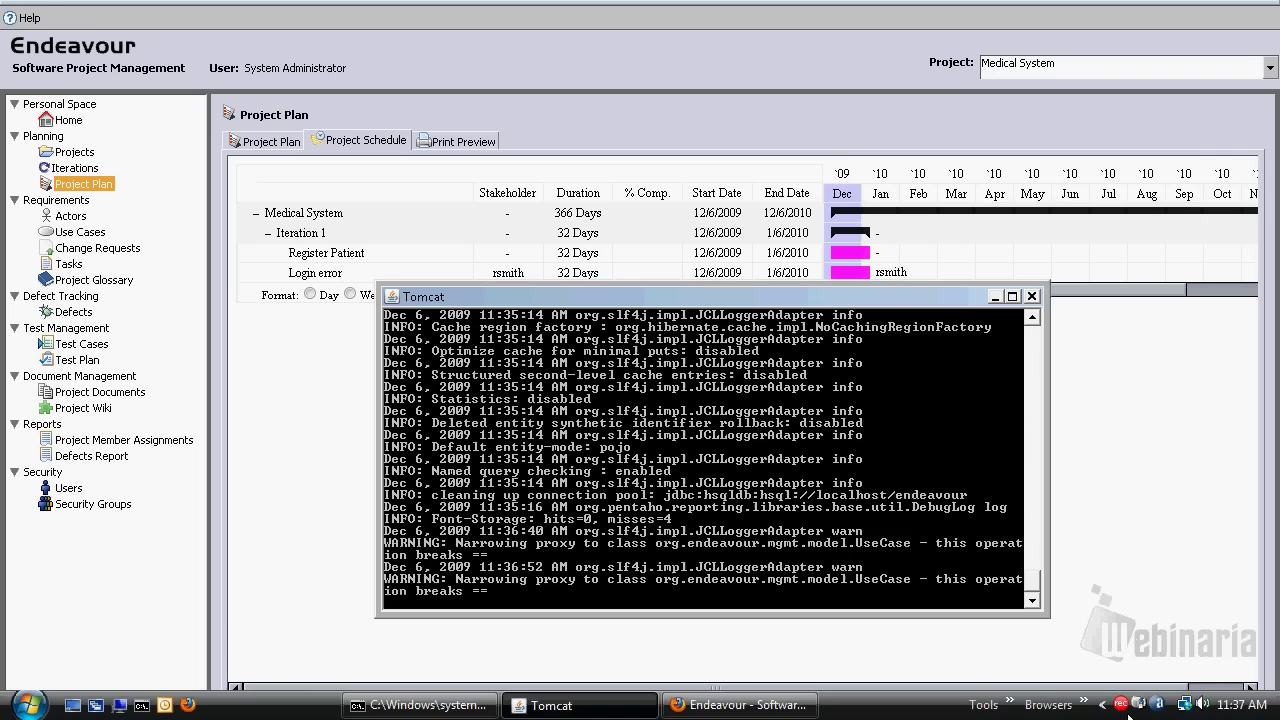